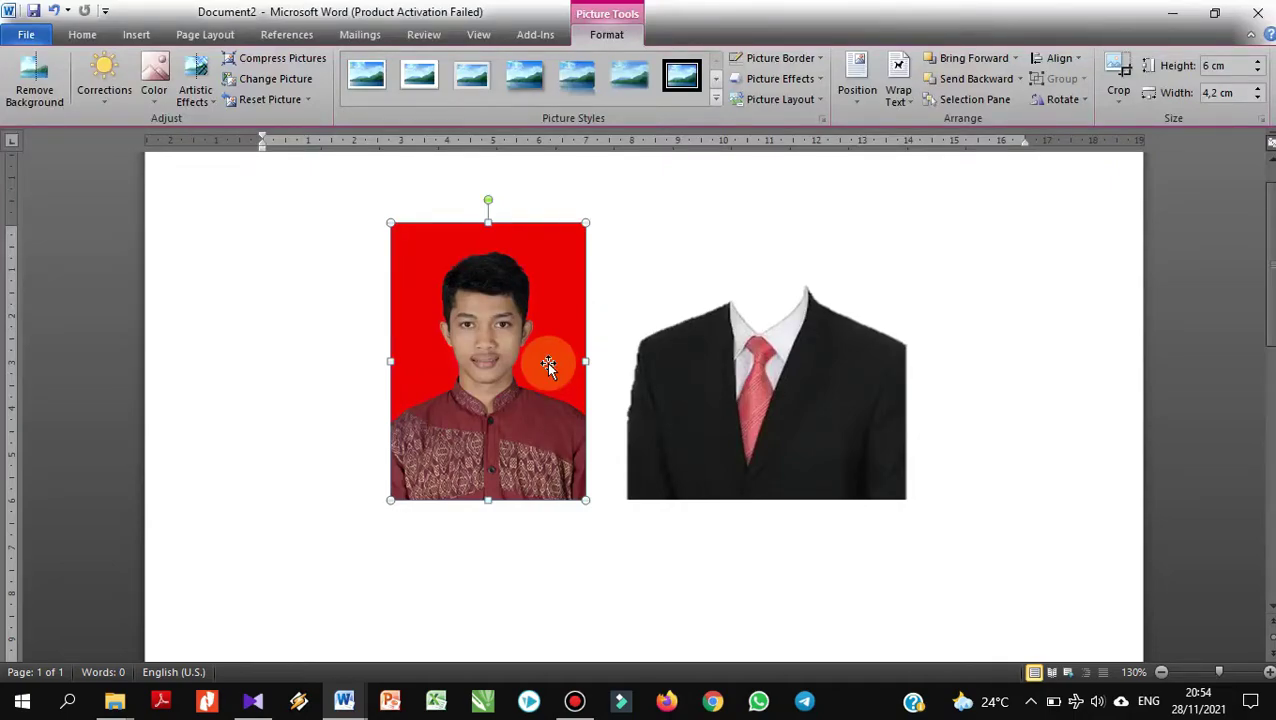
- Try stretching the suit image beside the photo, undo it, then move the image further right
click(762, 418)
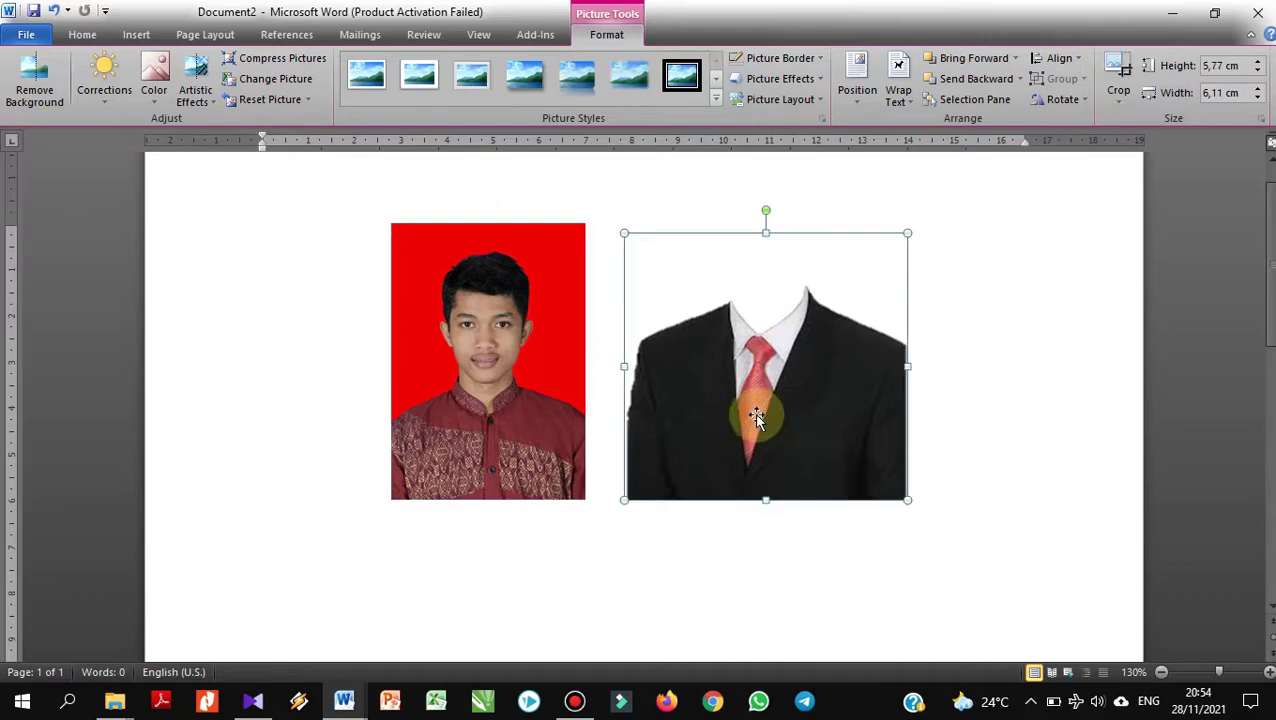
drag(624, 367, 1100, 470)
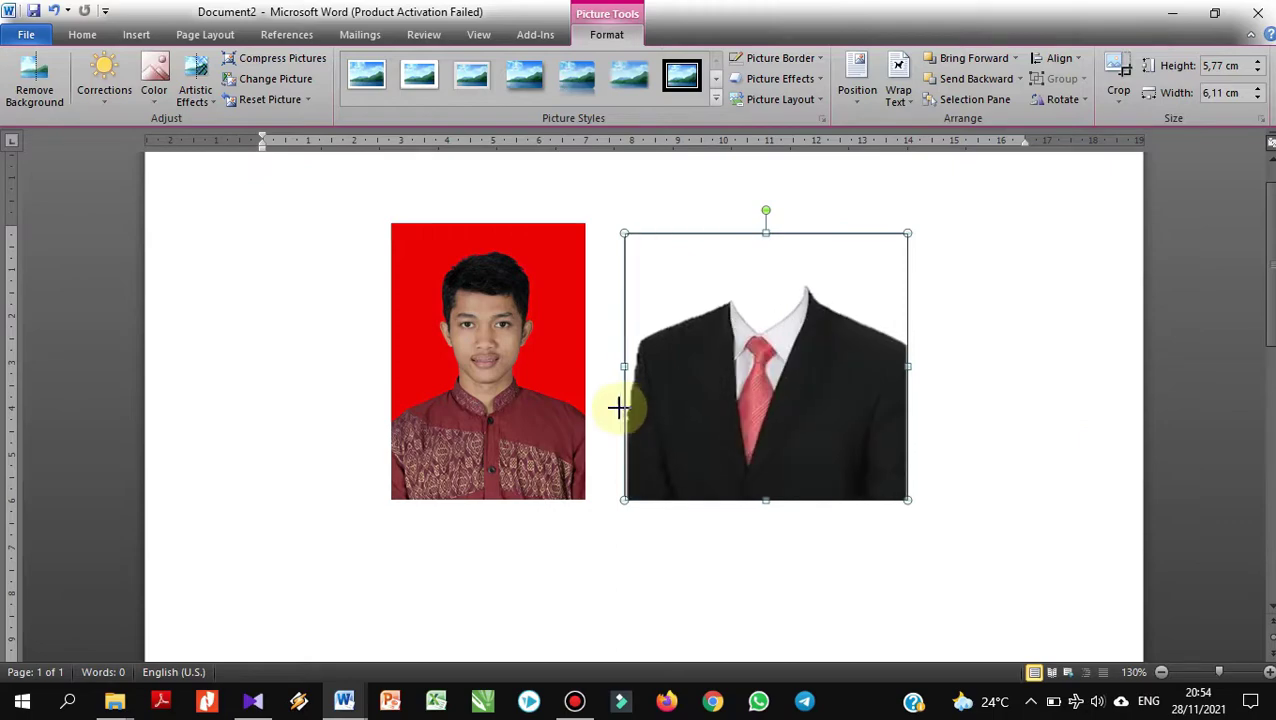
drag(1100, 470, 628, 418)
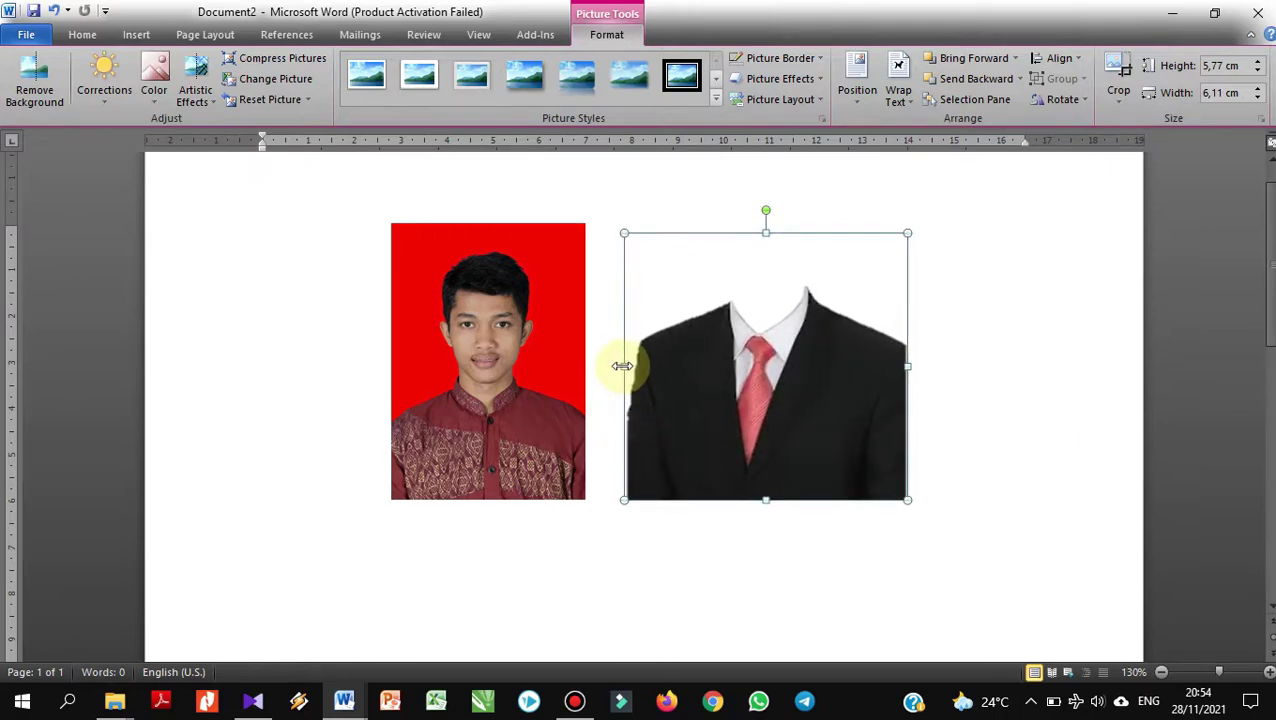
drag(638, 362, 1102, 450)
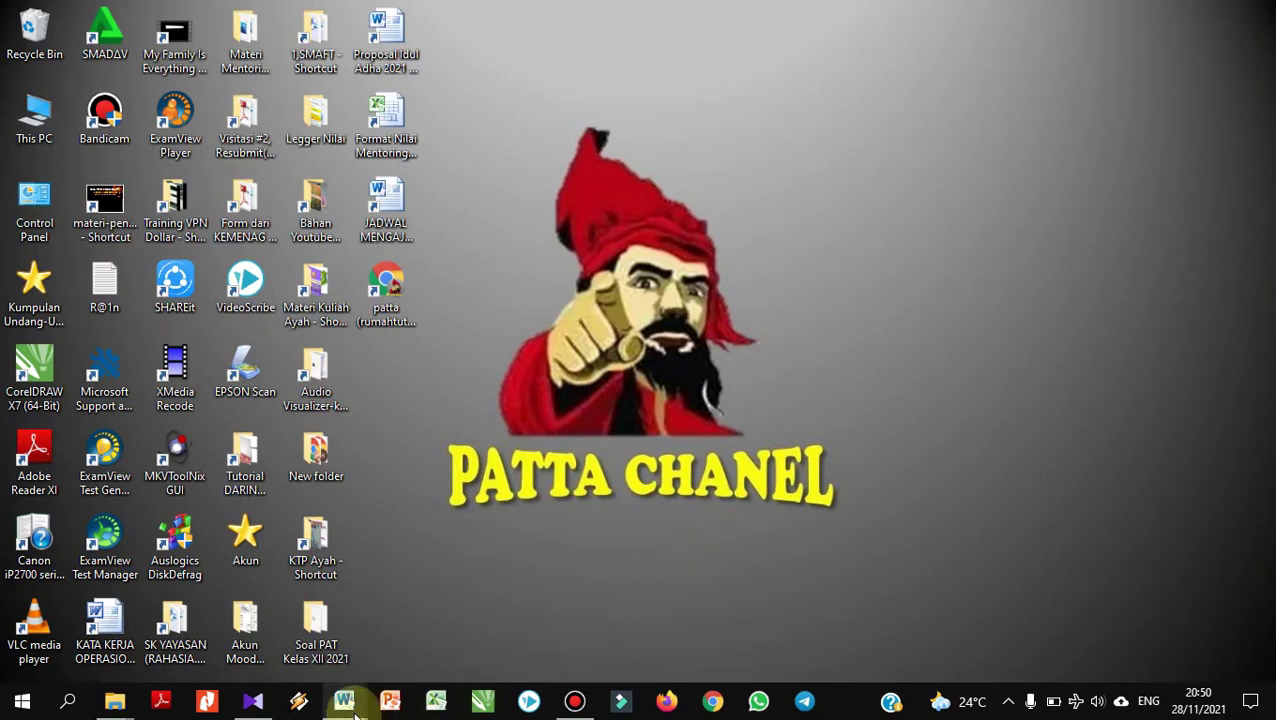
mouse_move(343, 701)
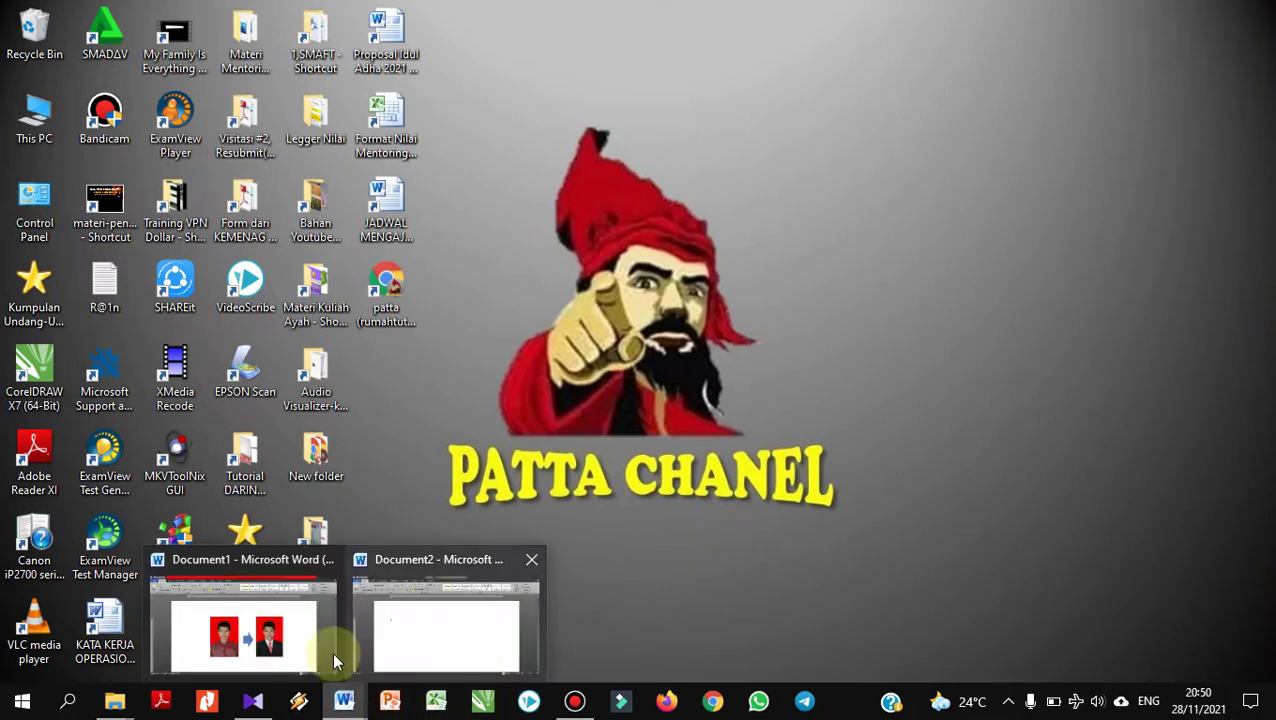
- Bring Document1 forward and highlight its example before-and-after photos and arrow, then deselect them
click(325, 645)
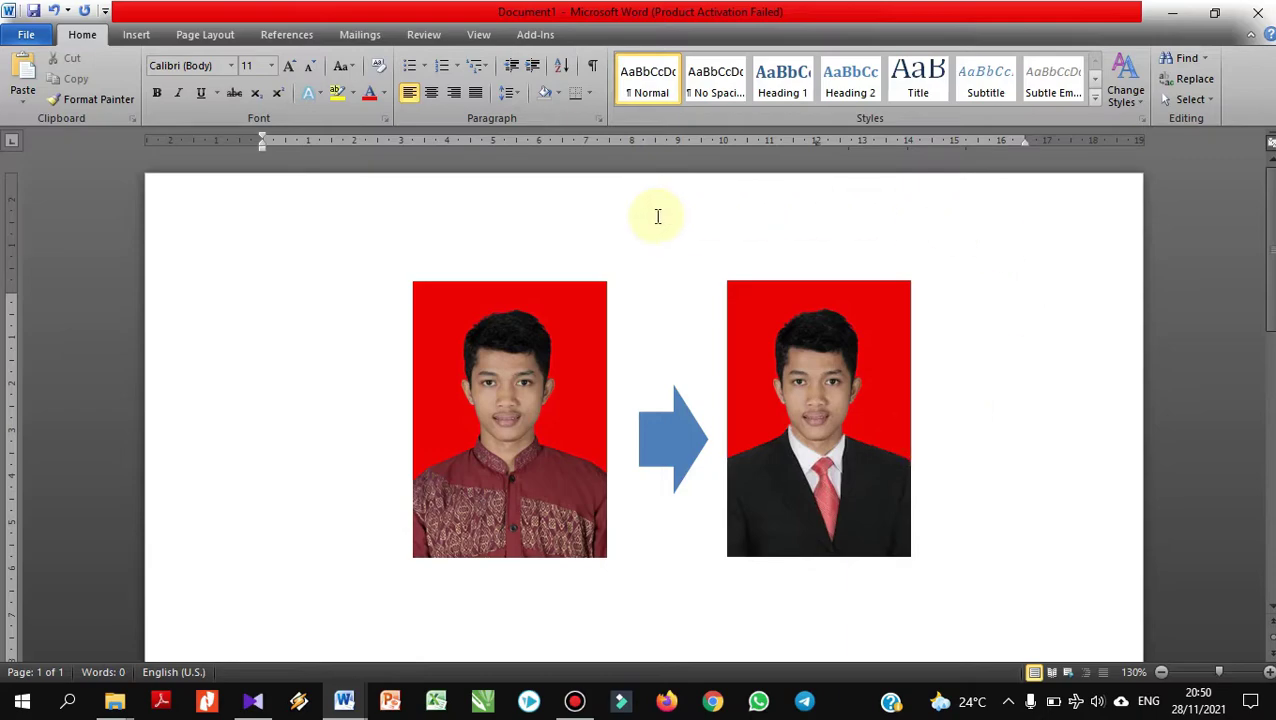
drag(356, 258, 849, 589)
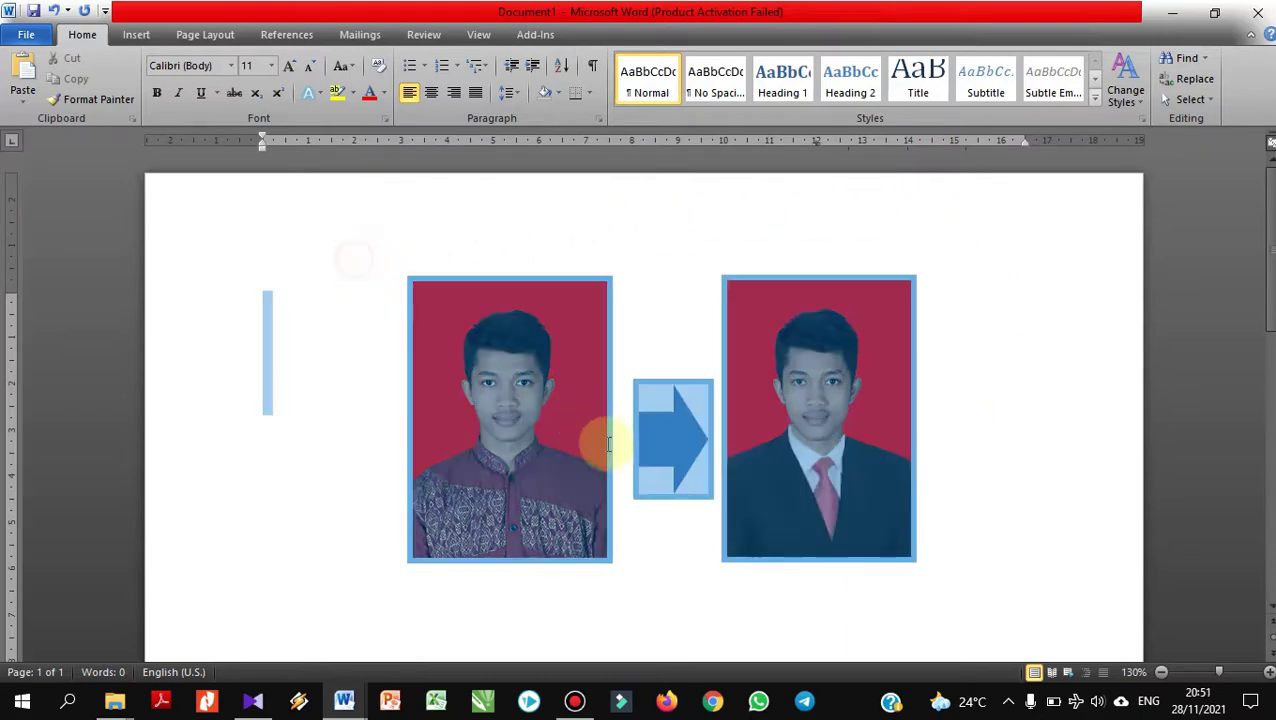
click(877, 601)
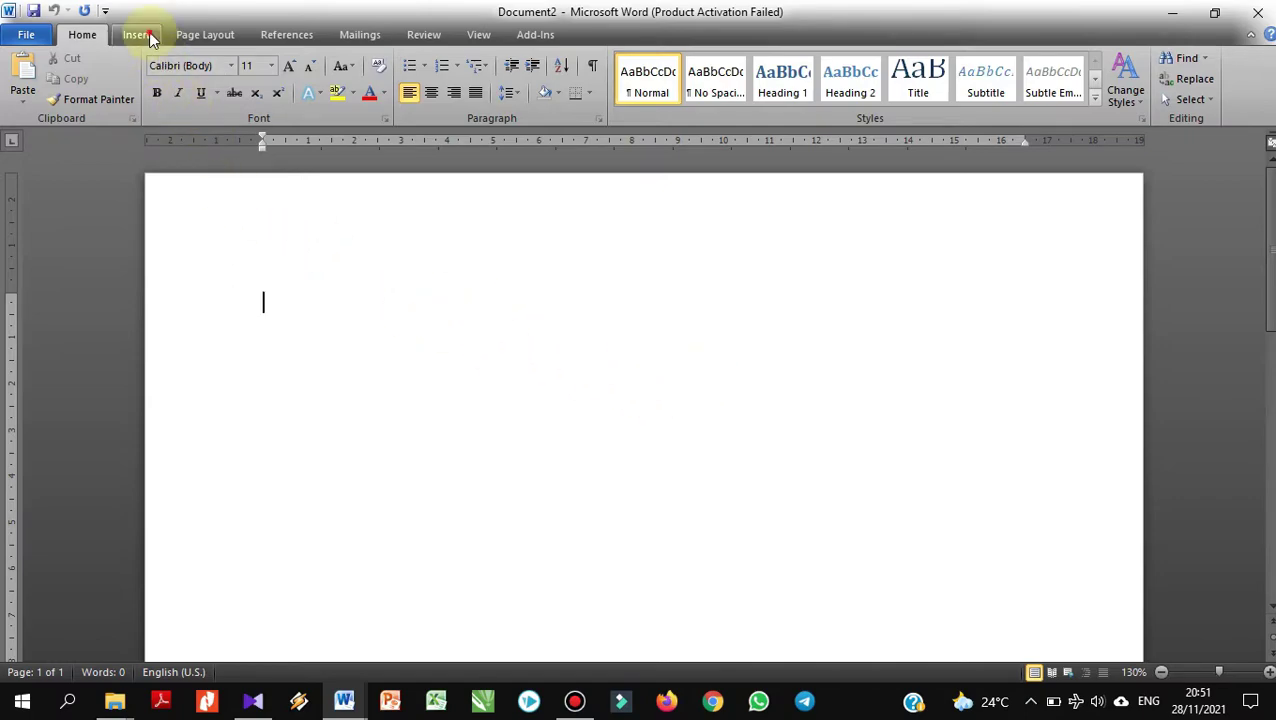
- Insert the 1.Akka photo from Saved Pictures into Document2
click(142, 36)
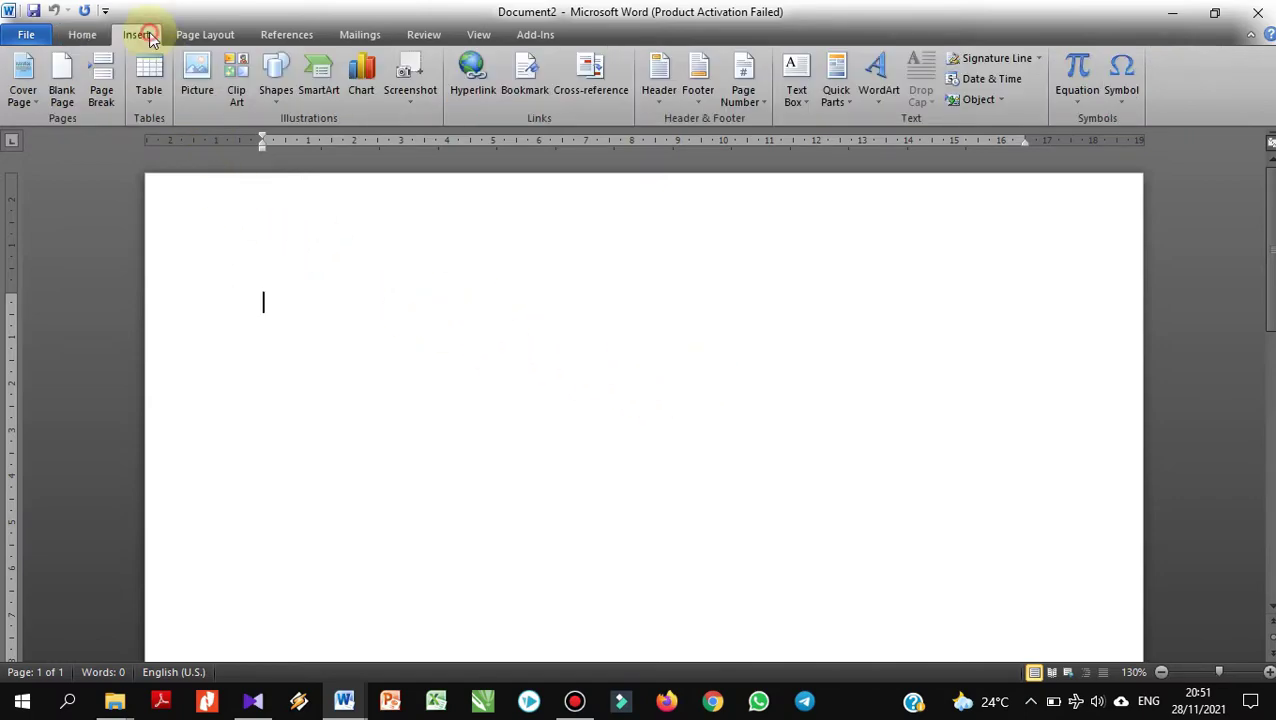
click(197, 80)
scroll(500, 201, down, 3)
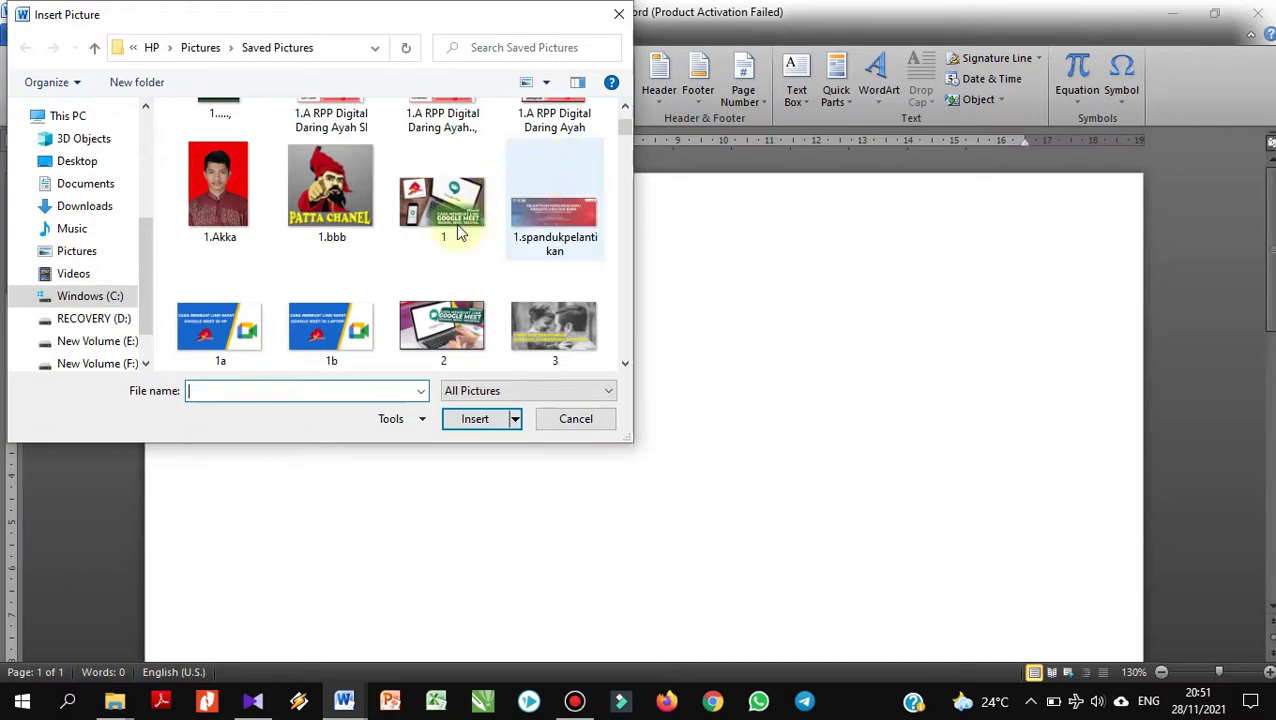
click(234, 200)
click(491, 420)
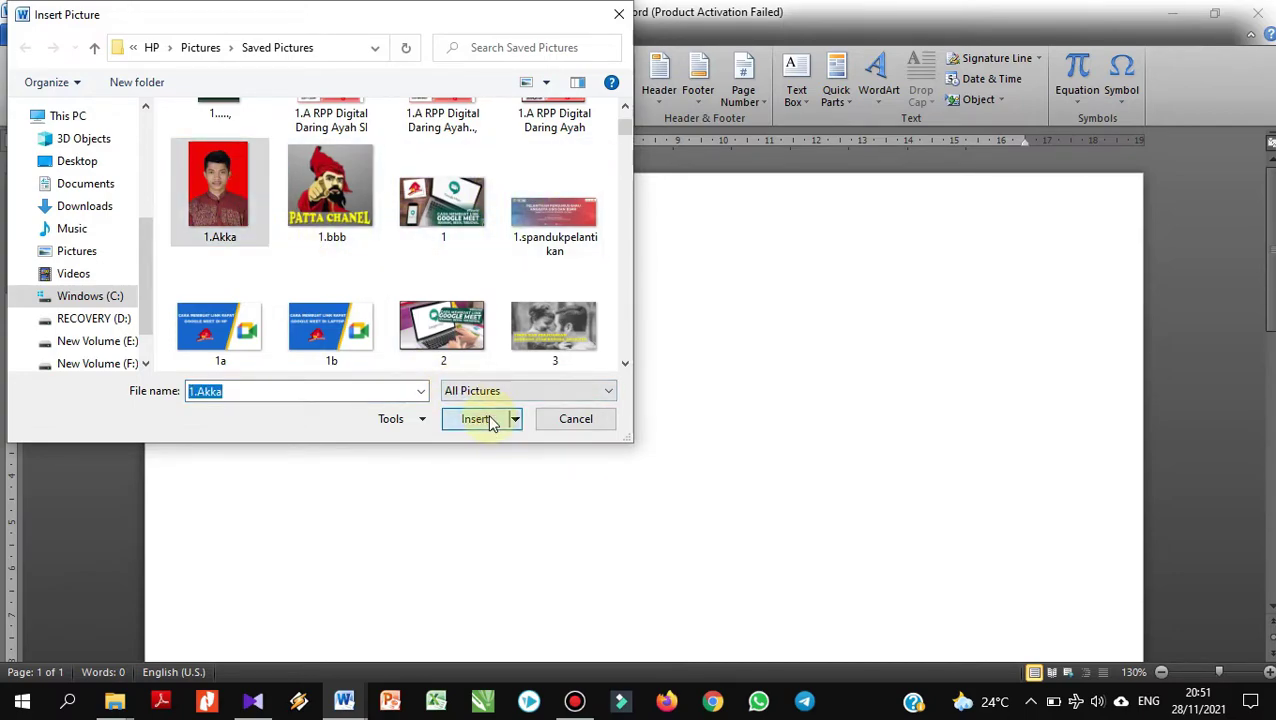
scroll(594, 395, down, 3)
scroll(594, 395, up, 1)
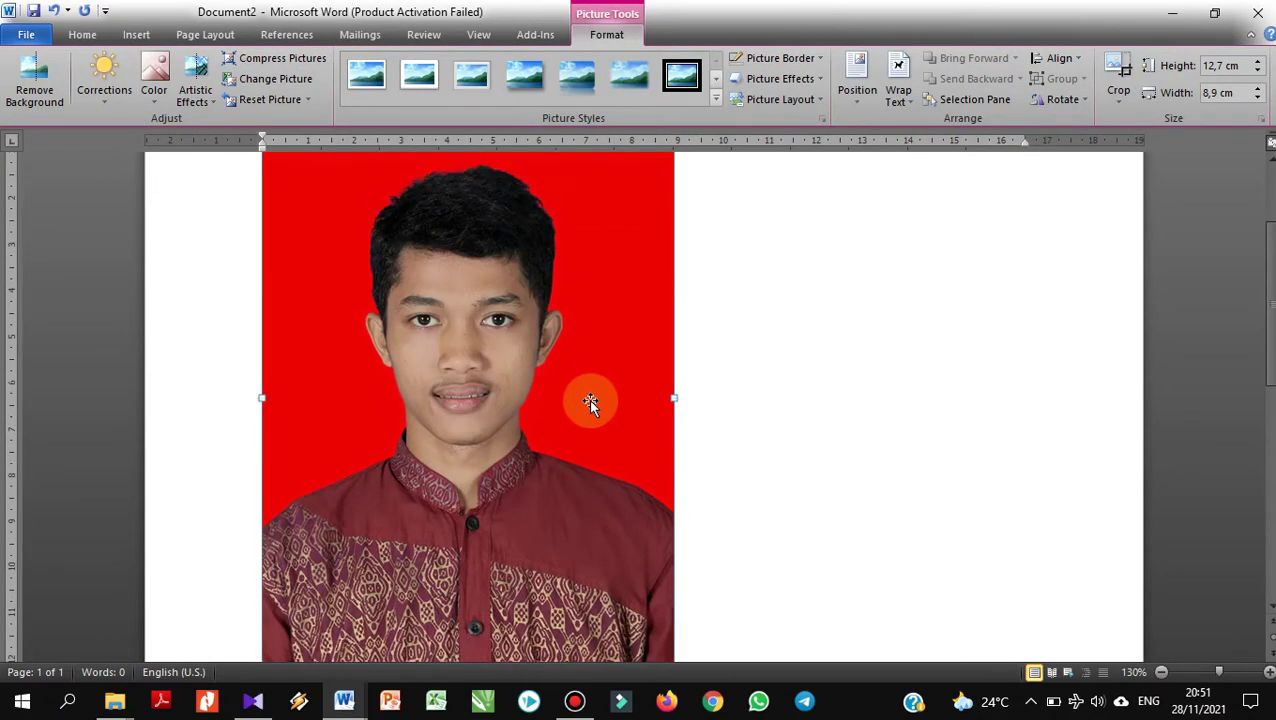
- Set the photo's height to 6 cm and width to 4 cm
scroll(589, 384, up, 1)
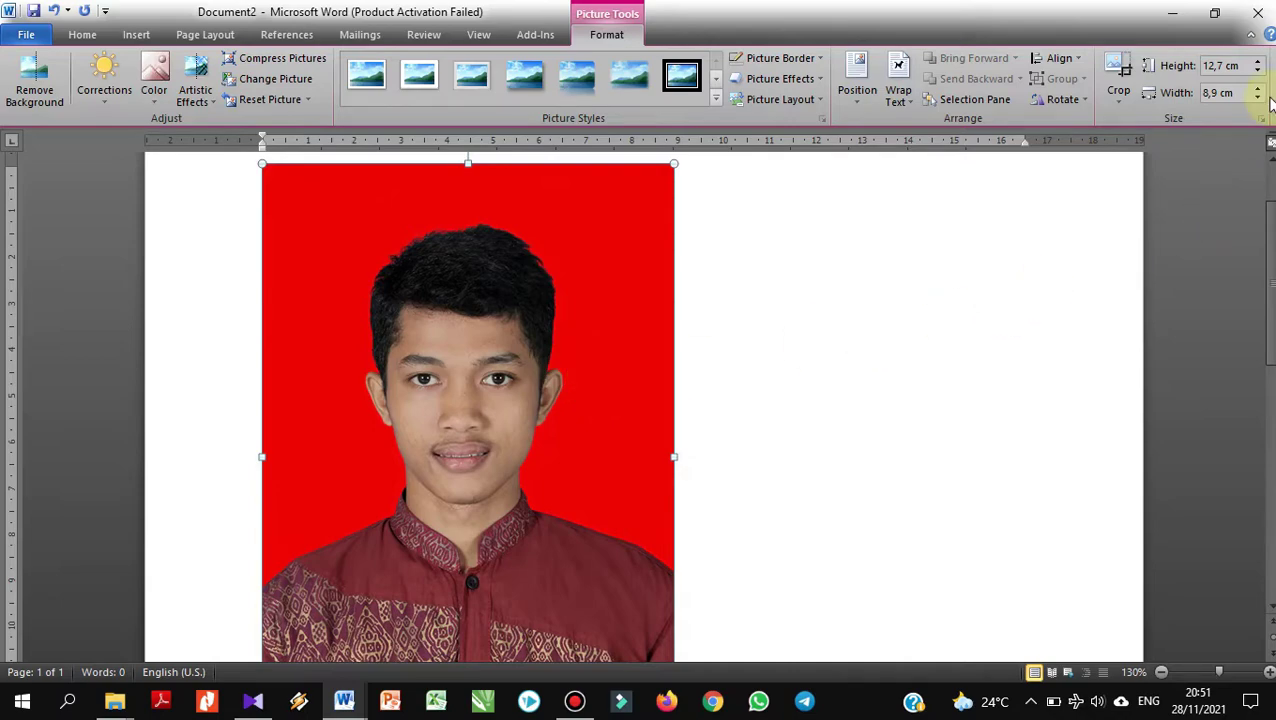
click(1247, 65)
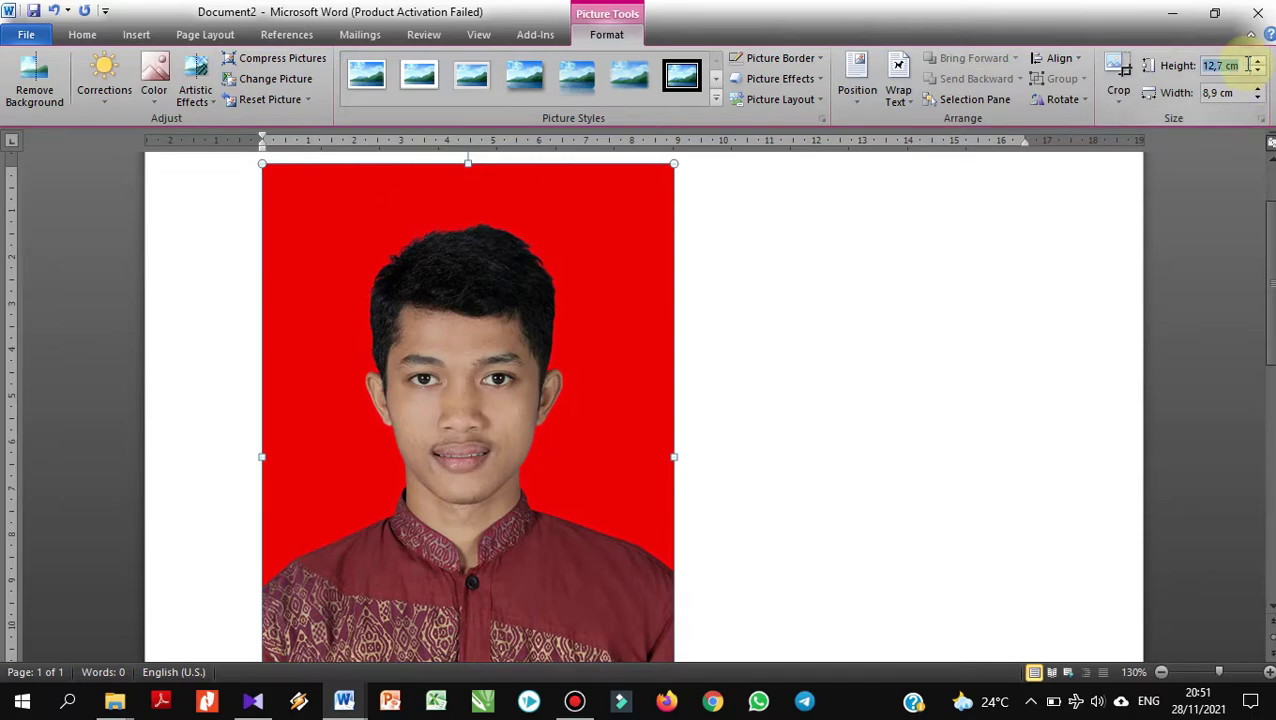
text(6)
click(1242, 93)
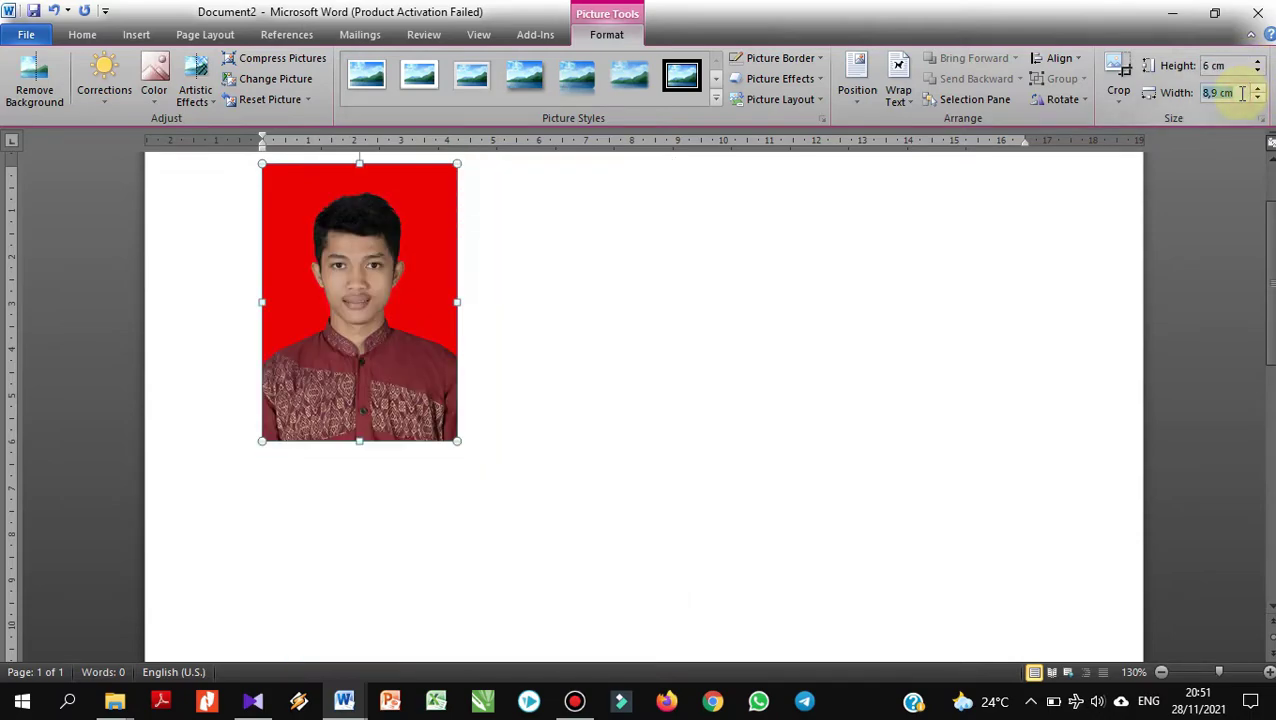
text(4)
key(Return)
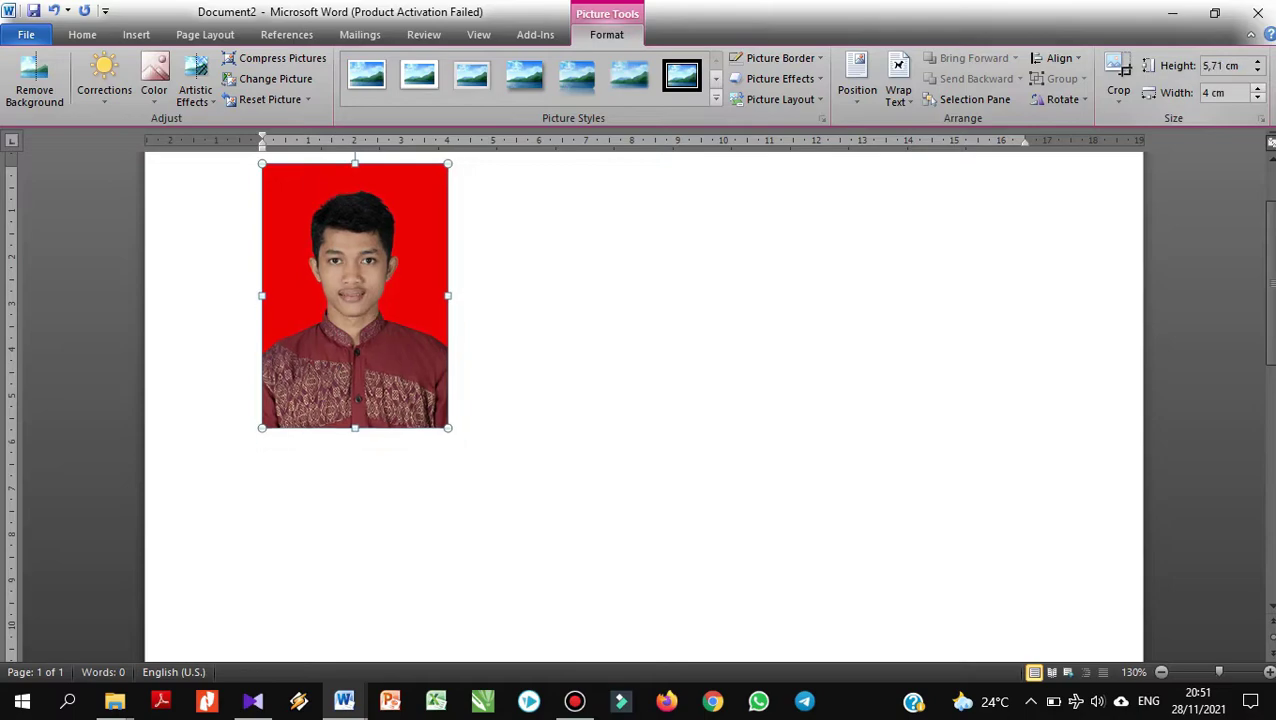
- Re-apply the 6 cm height and push the photo further down the page
click(1242, 66)
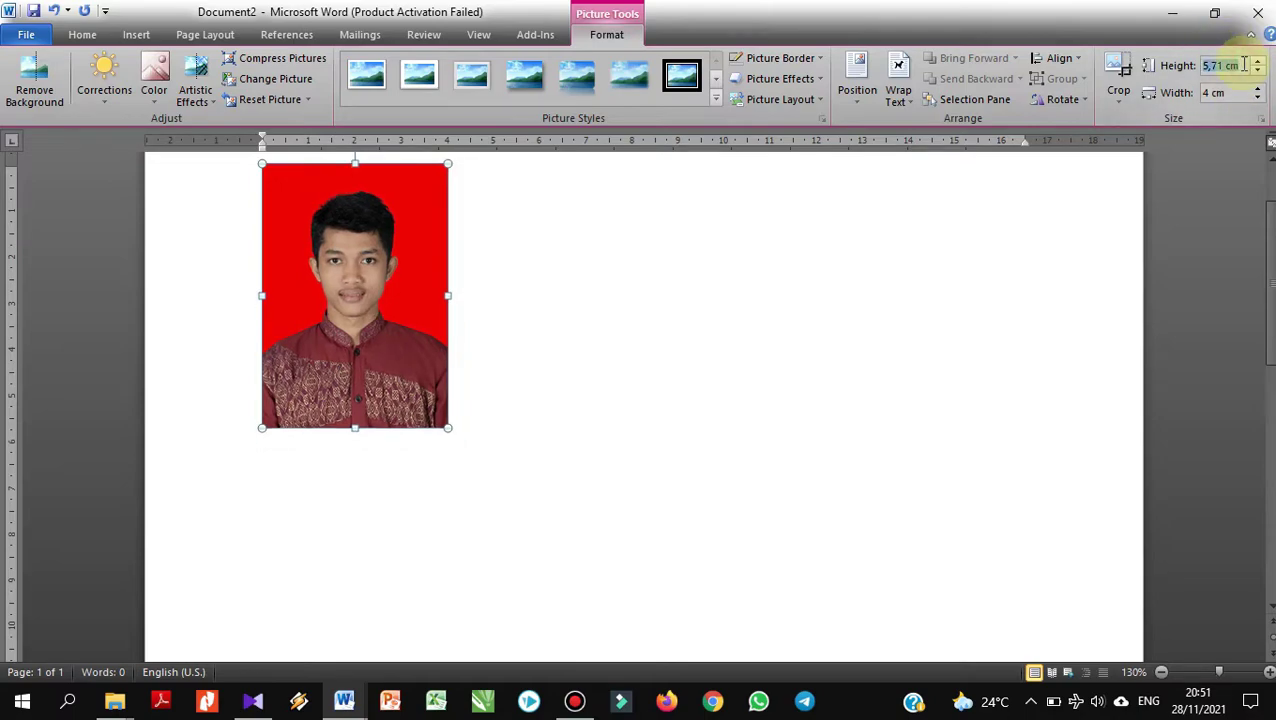
text(6)
key(Return)
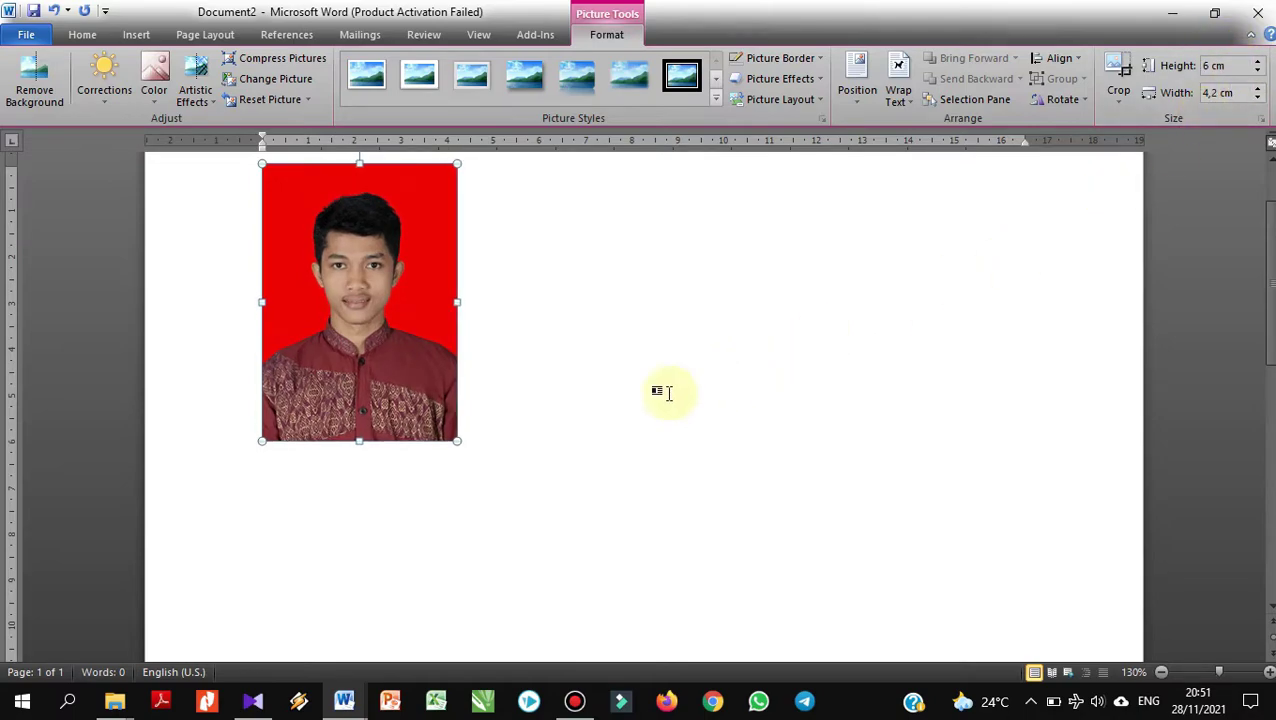
key(Return)
click(511, 369)
click(438, 384)
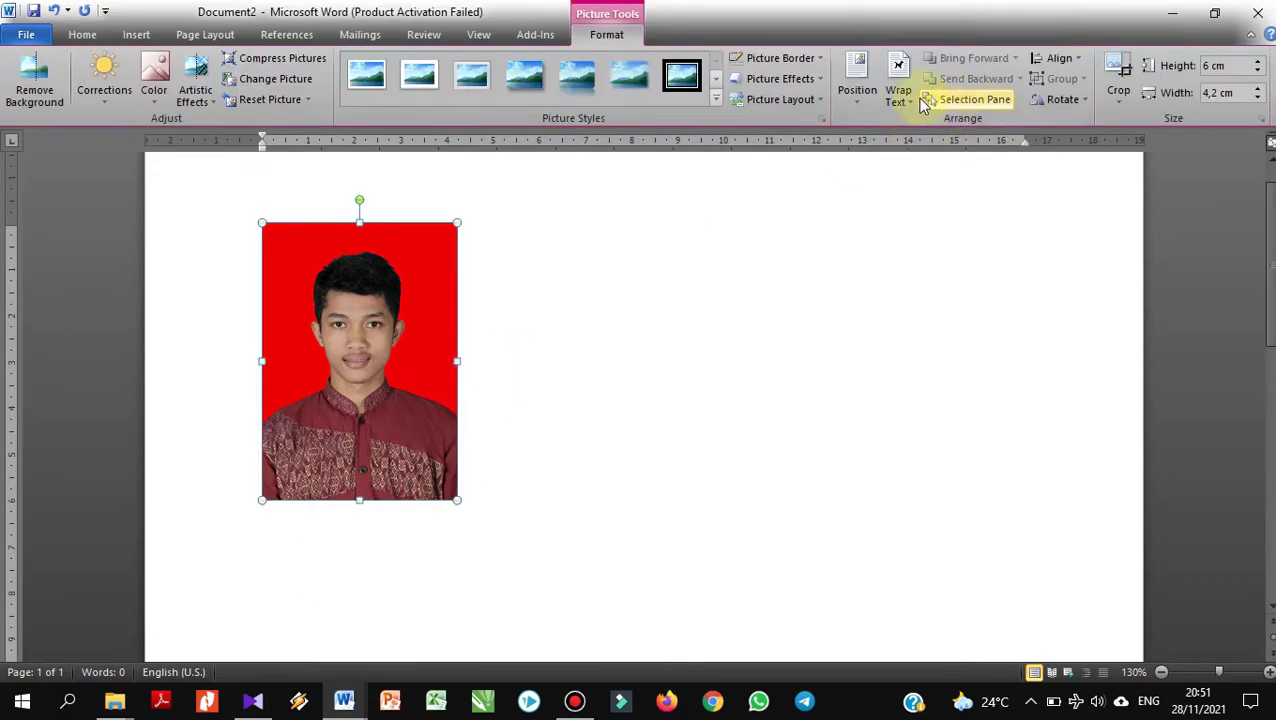
- Set the photo's wrapping to In Front of Text and drag it further right
click(908, 100)
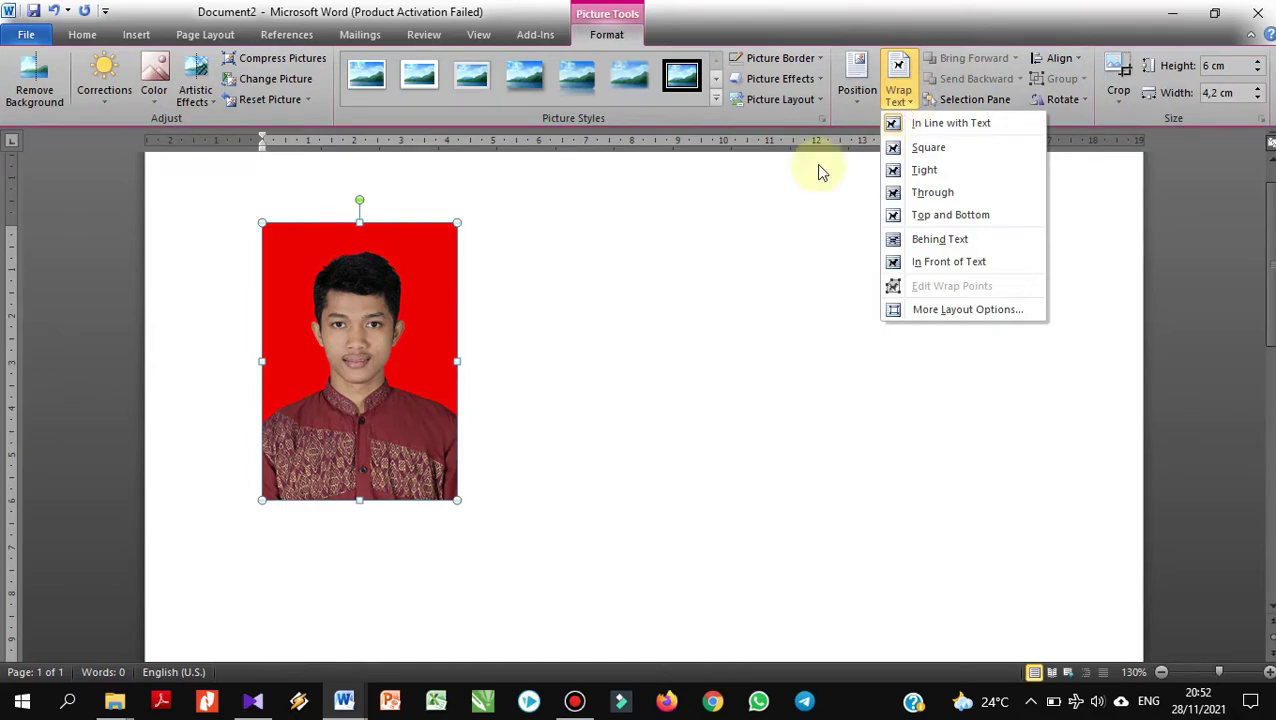
click(795, 180)
click(908, 100)
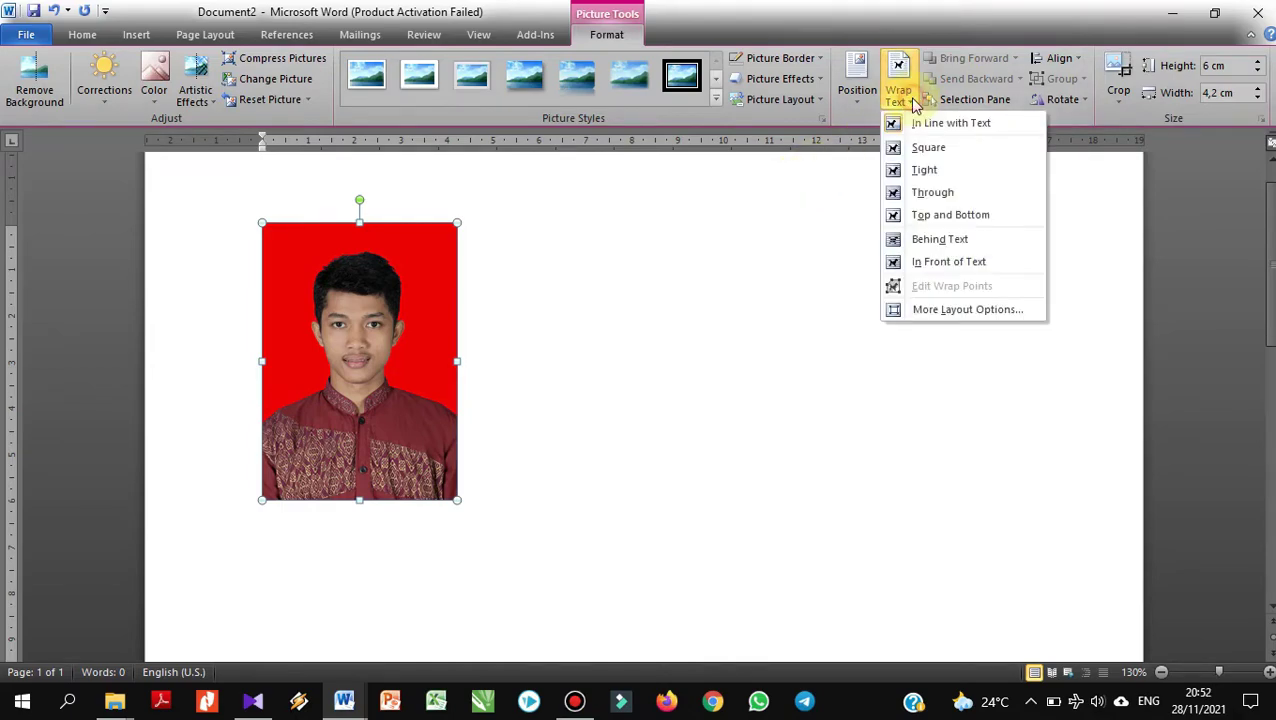
click(950, 262)
click(607, 355)
drag(427, 390, 564, 392)
click(809, 370)
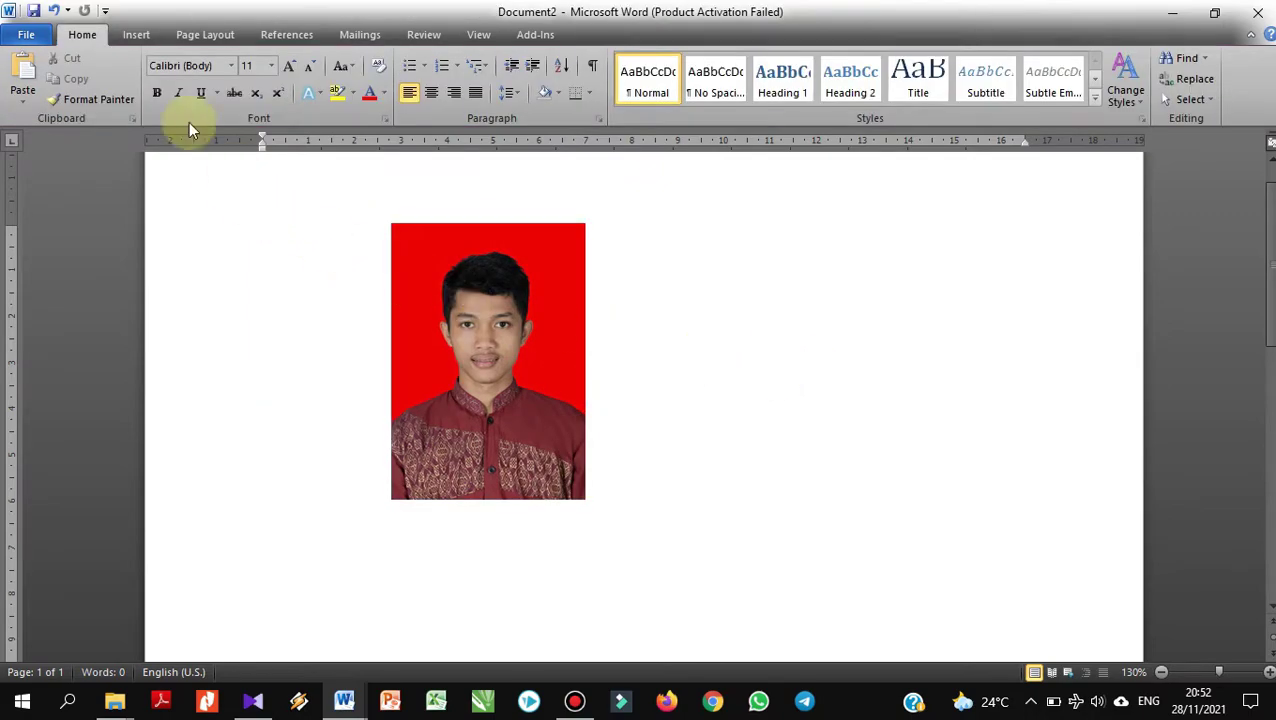
- Insert the Jas Berdasi suit picture from Saved Pictures into Document2
click(151, 34)
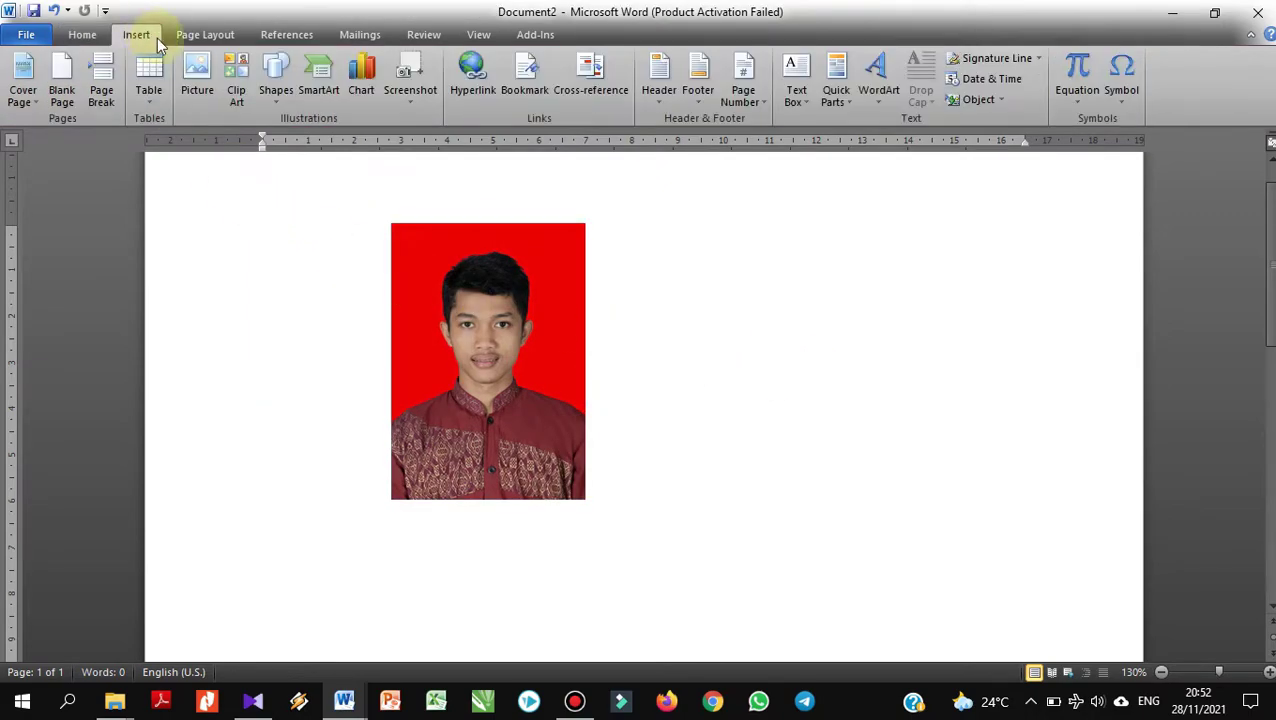
click(197, 85)
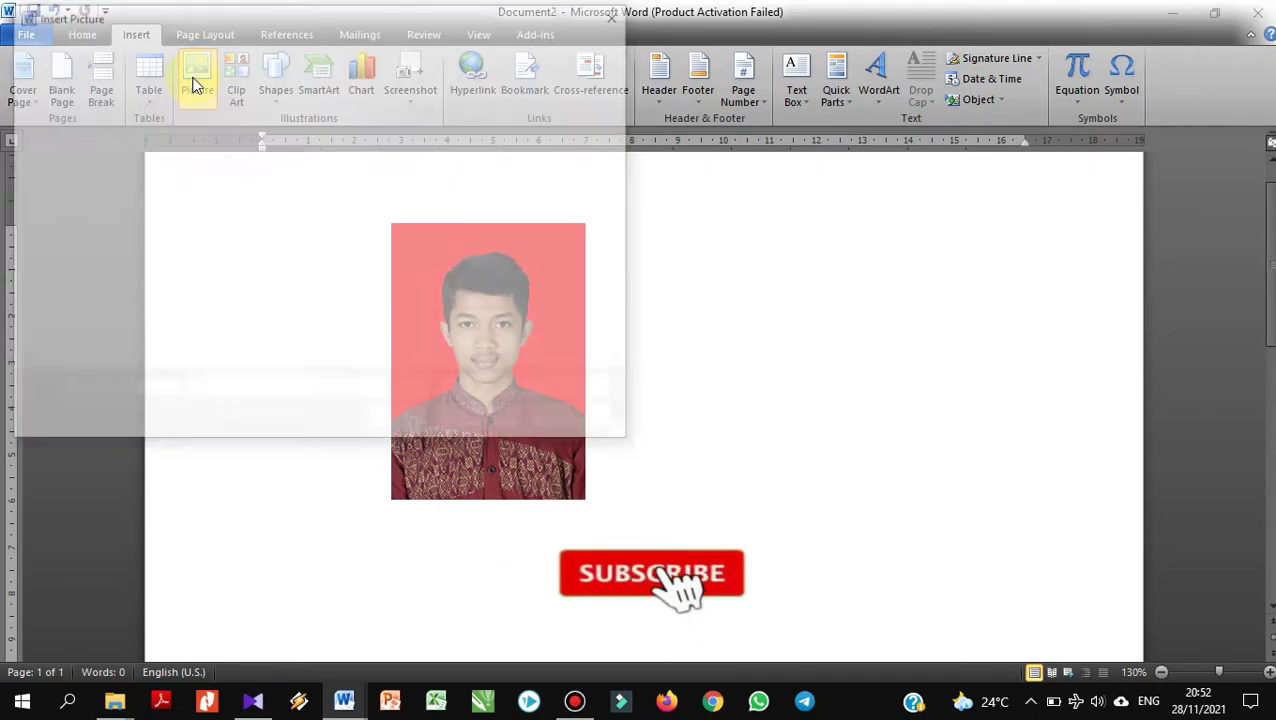
scroll(570, 233, down, 2)
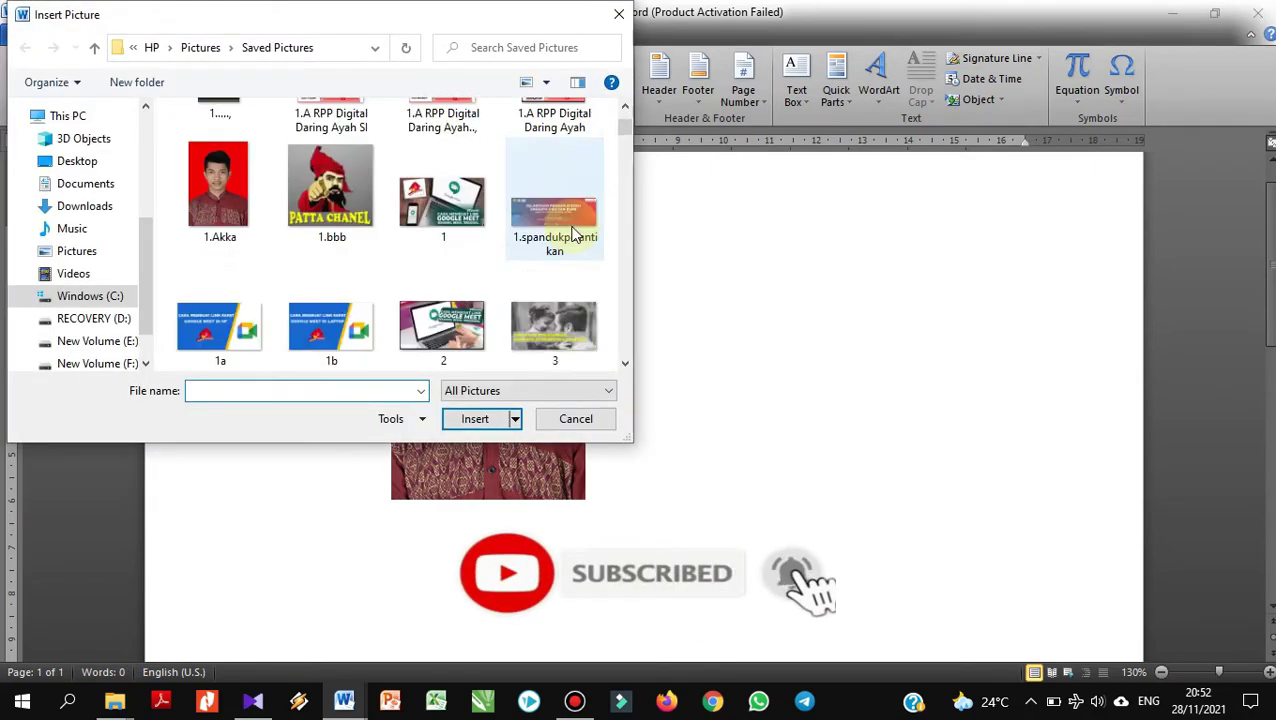
scroll(573, 233, down, 1)
scroll(573, 233, up, 2)
scroll(573, 233, down, 3)
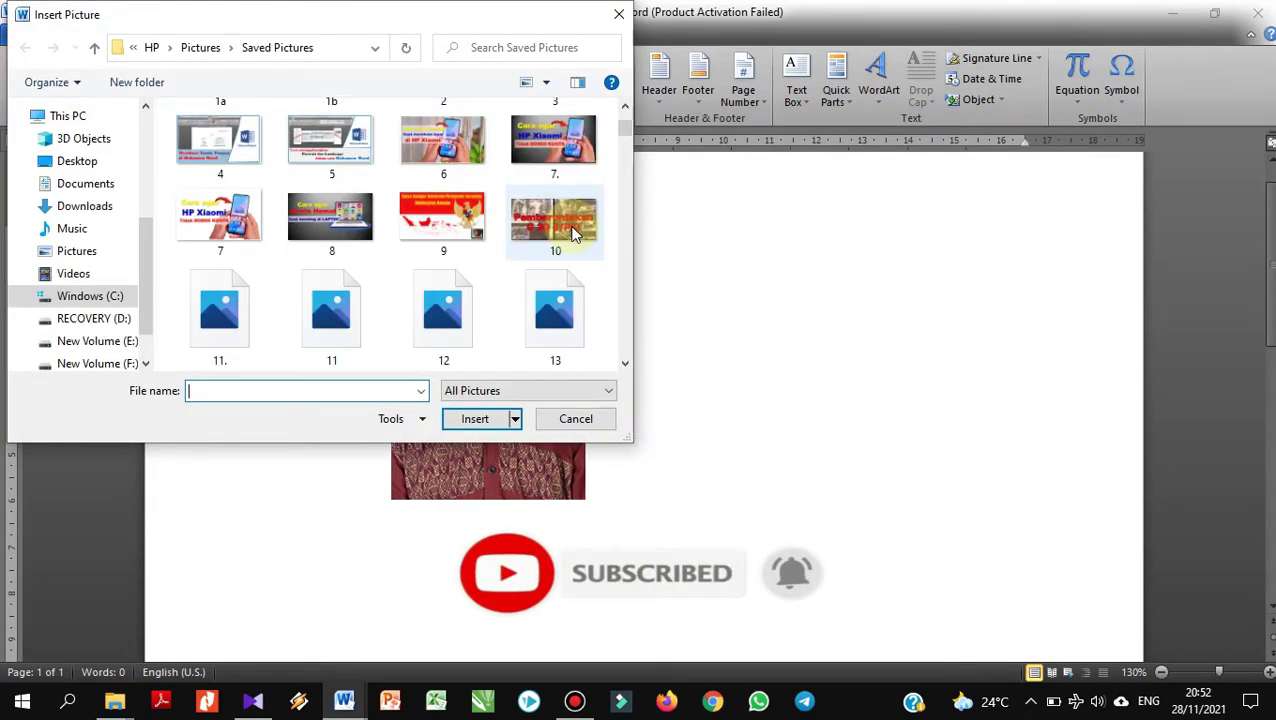
scroll(573, 233, down, 1)
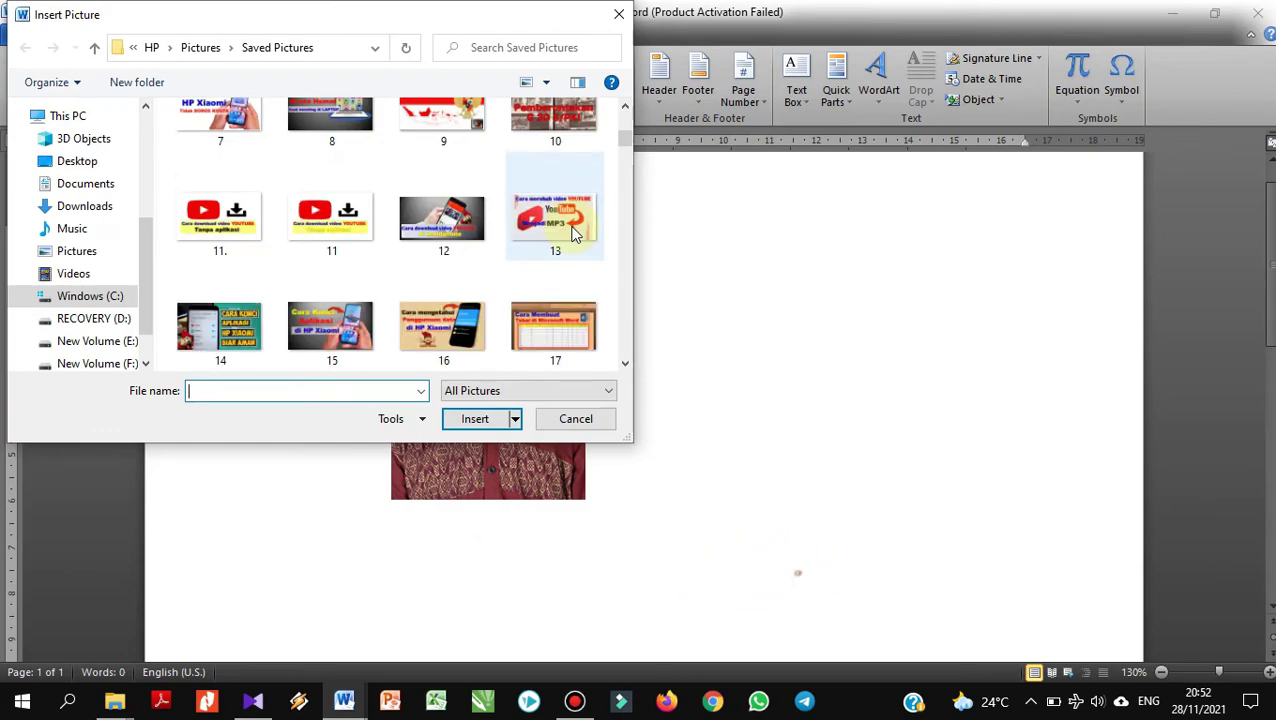
scroll(573, 233, down, 2)
scroll(575, 234, down, 1)
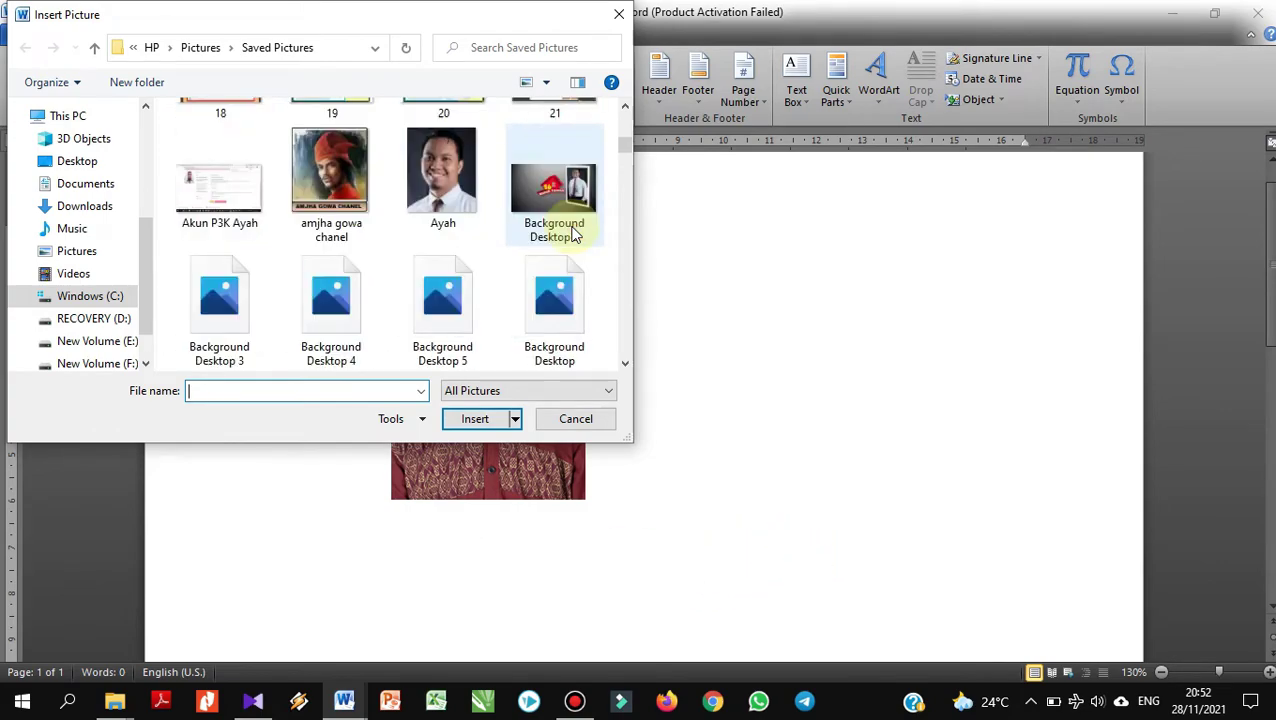
scroll(575, 234, down, 1)
scroll(575, 234, down, 2)
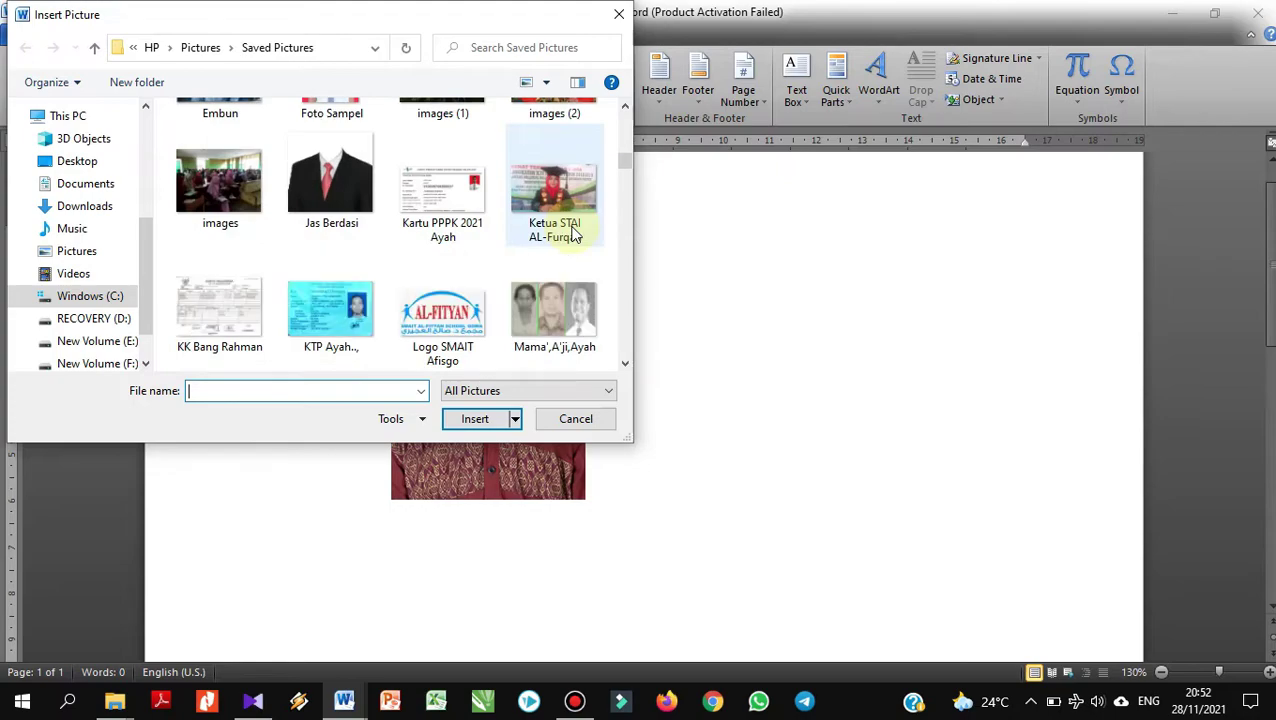
scroll(575, 234, up, 1)
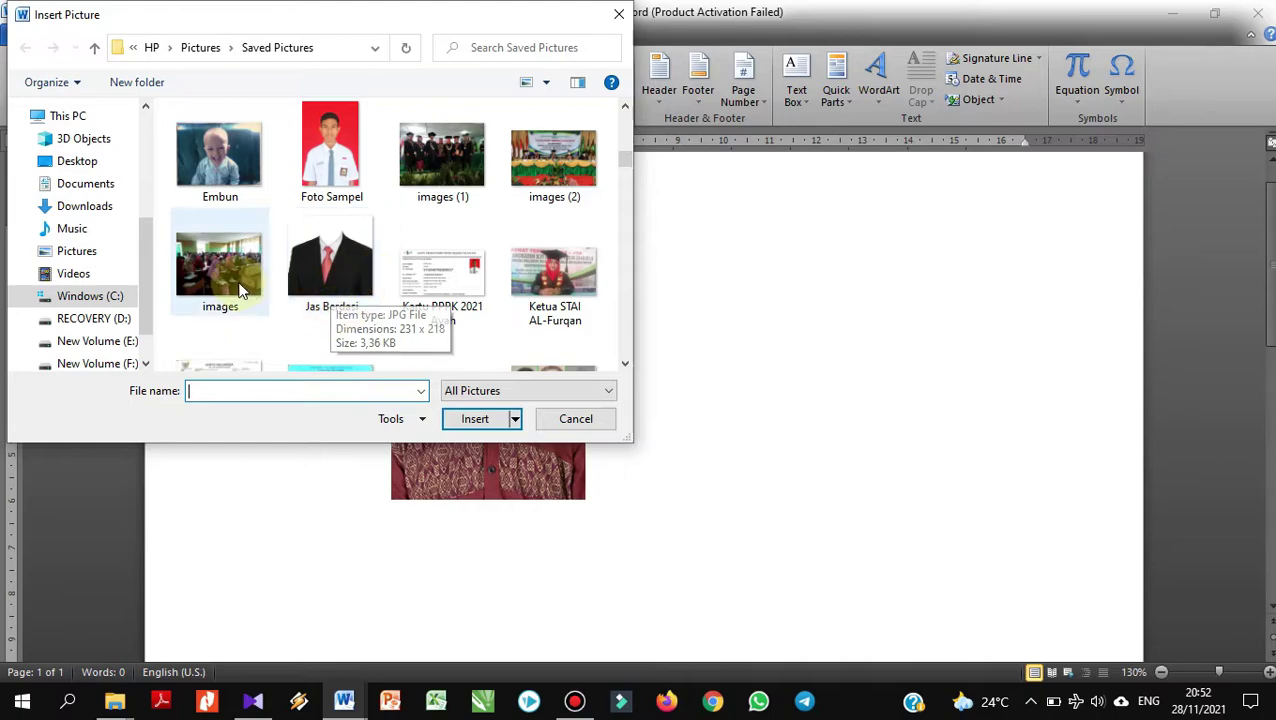
click(332, 270)
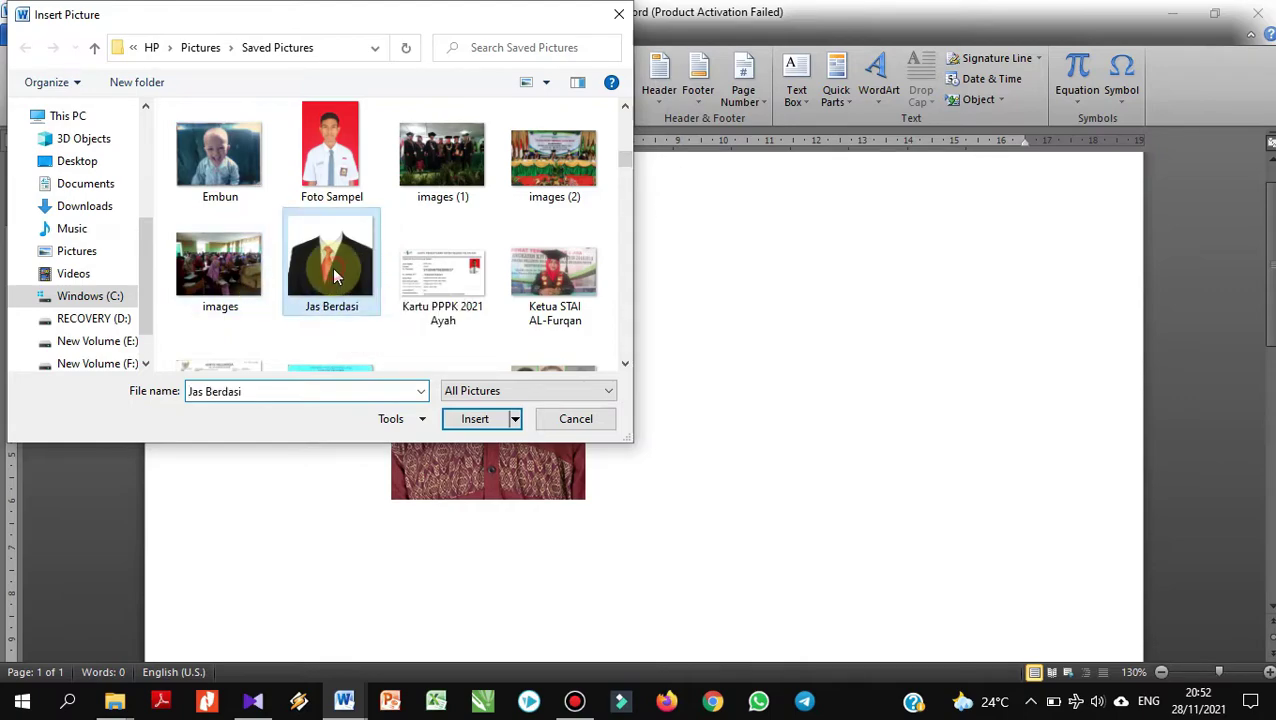
click(462, 421)
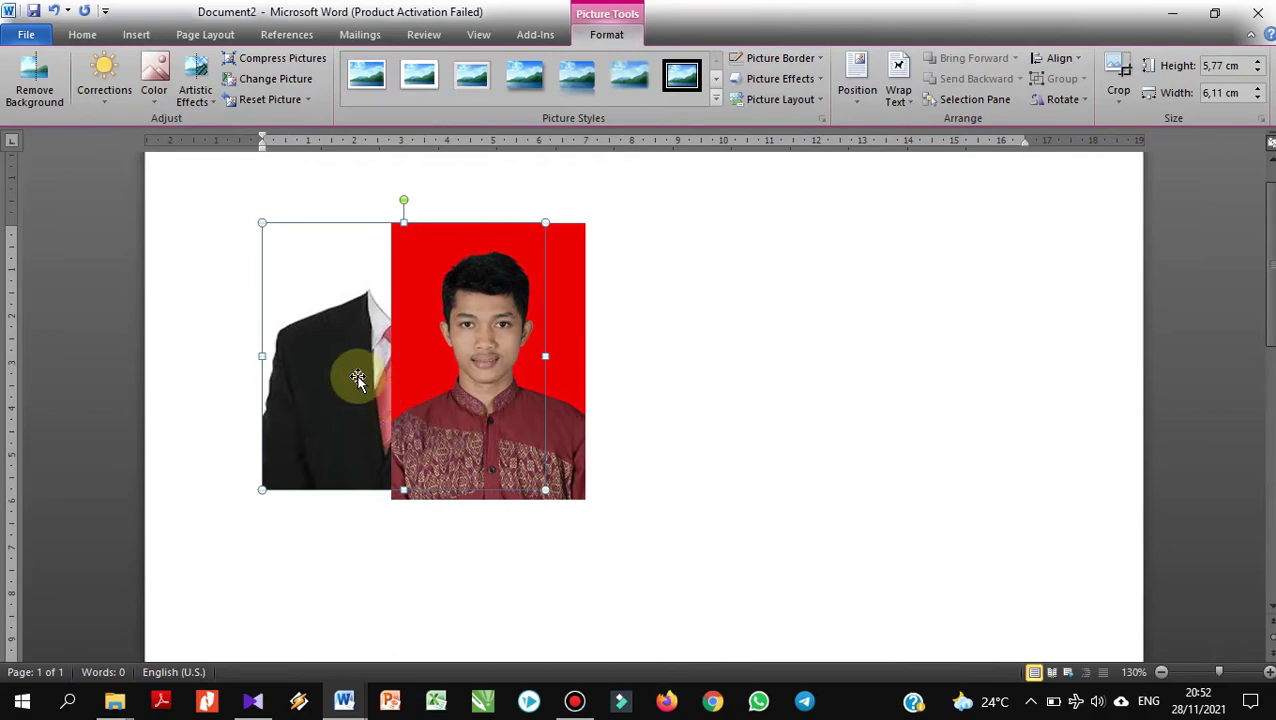
- Give the suit picture a floating text wrap and drag it right of the passport photo
click(898, 92)
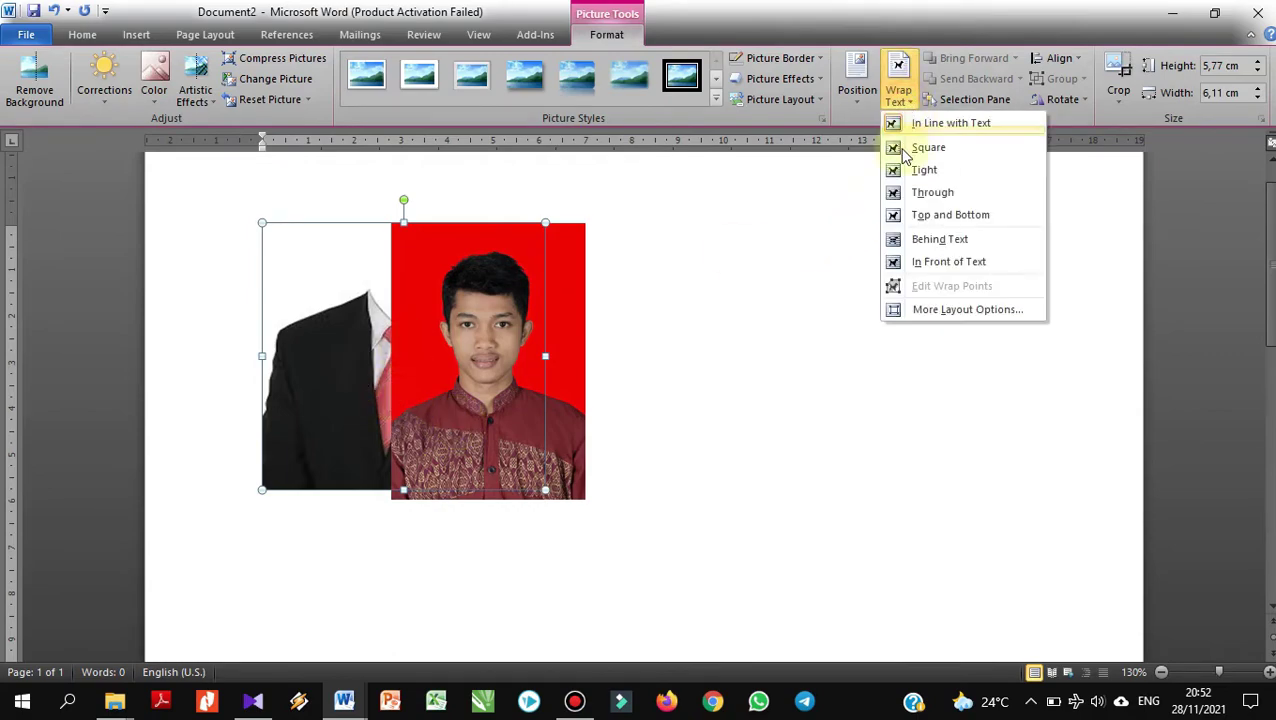
click(949, 261)
mouse_move(541, 359)
mouse_down()
mouse_move(789, 383)
mouse_move(698, 388)
mouse_up()
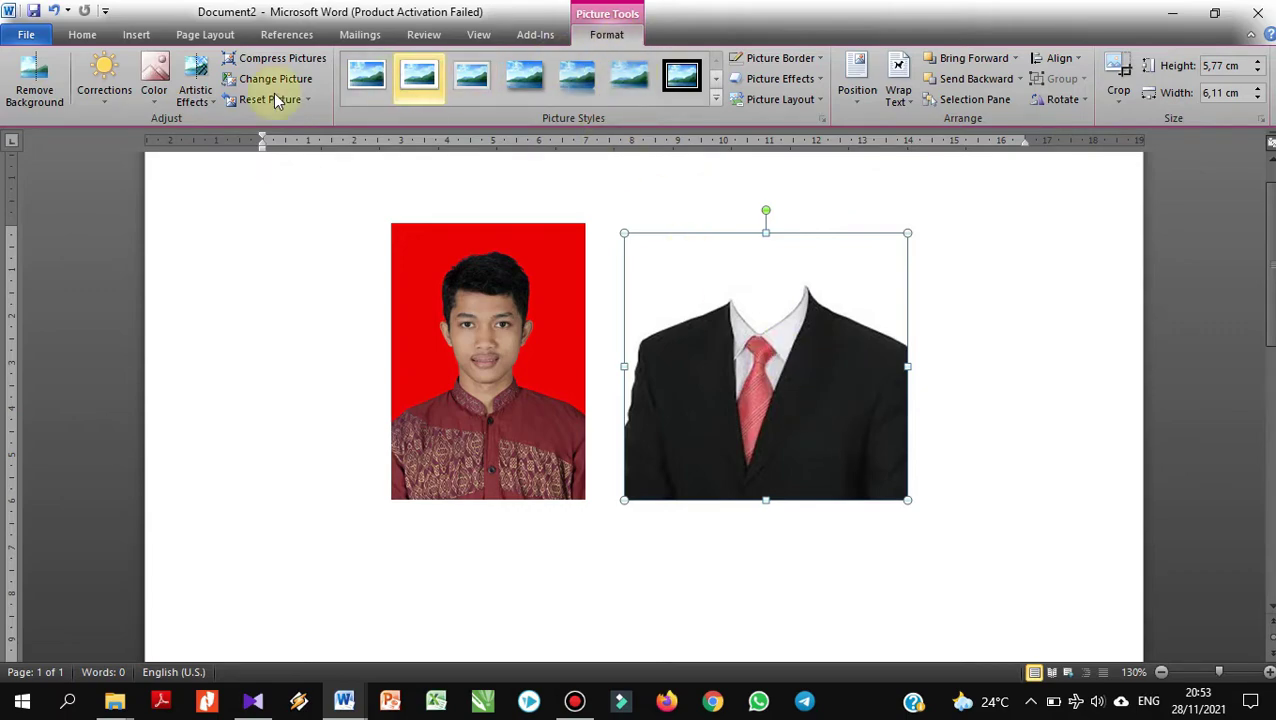
- Start Remove Background on the suit picture and stretch the kept area to the image's edges
click(27, 91)
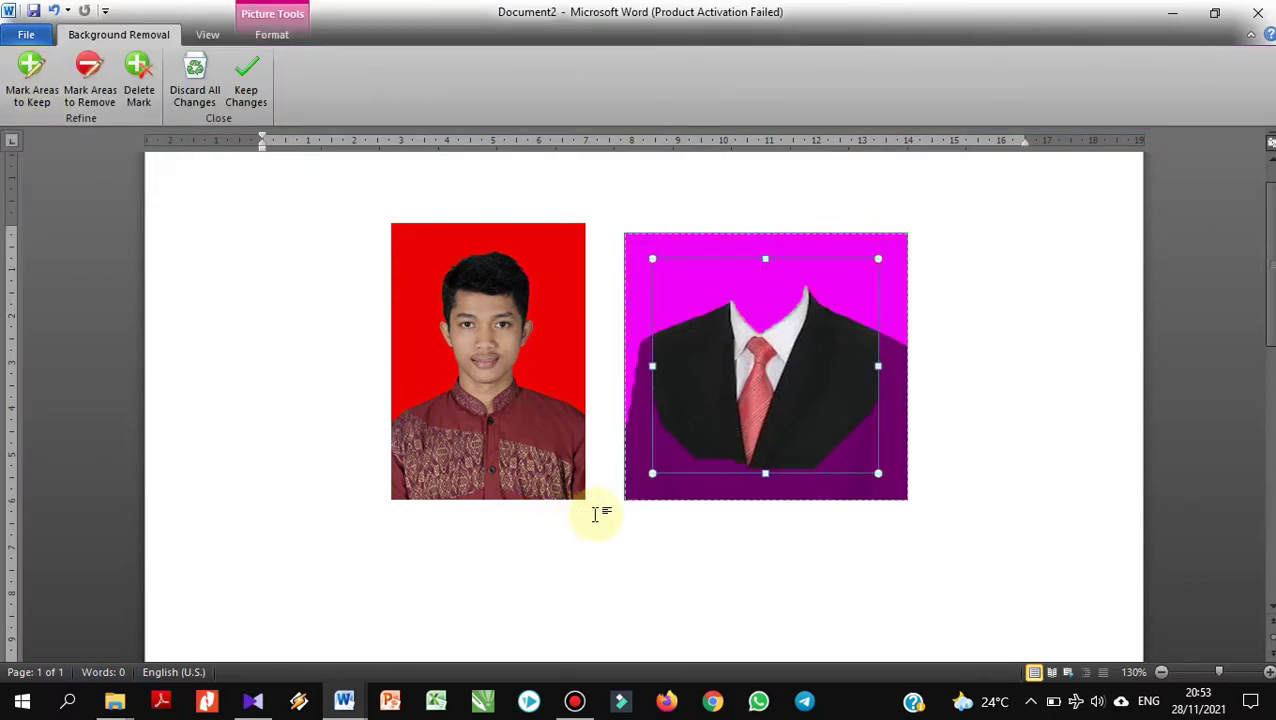
drag(652, 475, 627, 496)
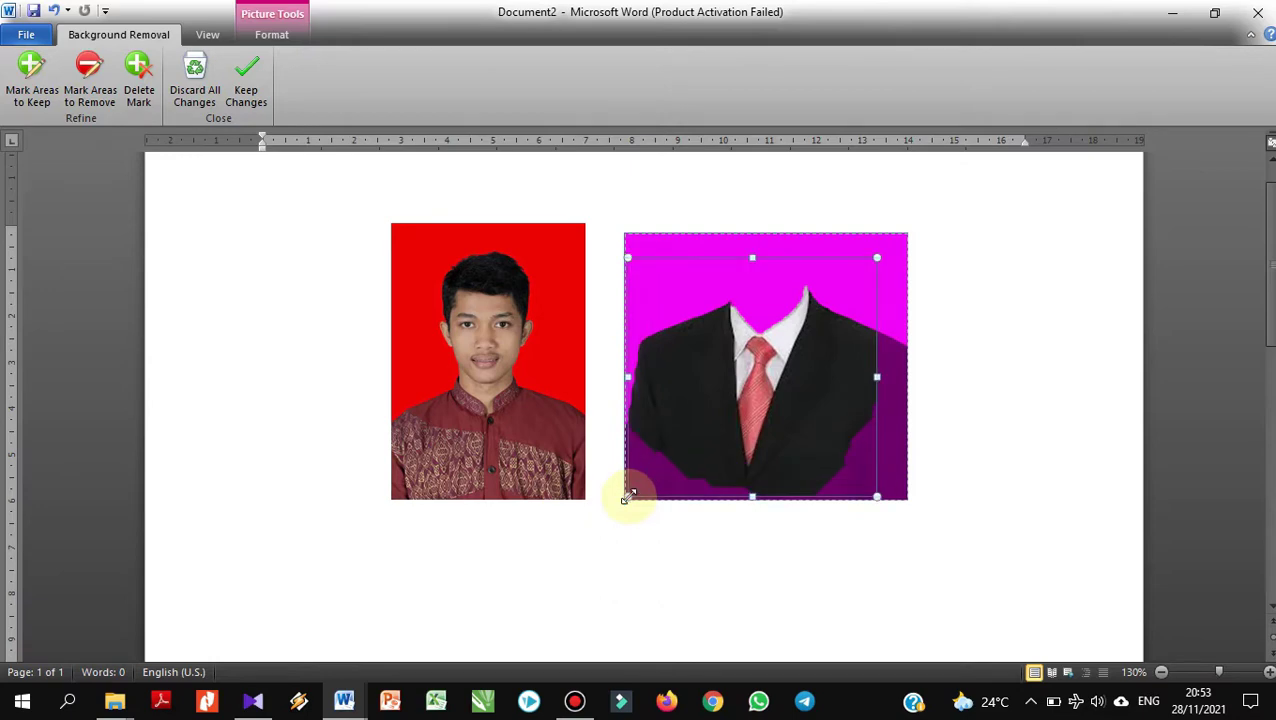
drag(874, 258, 890, 247)
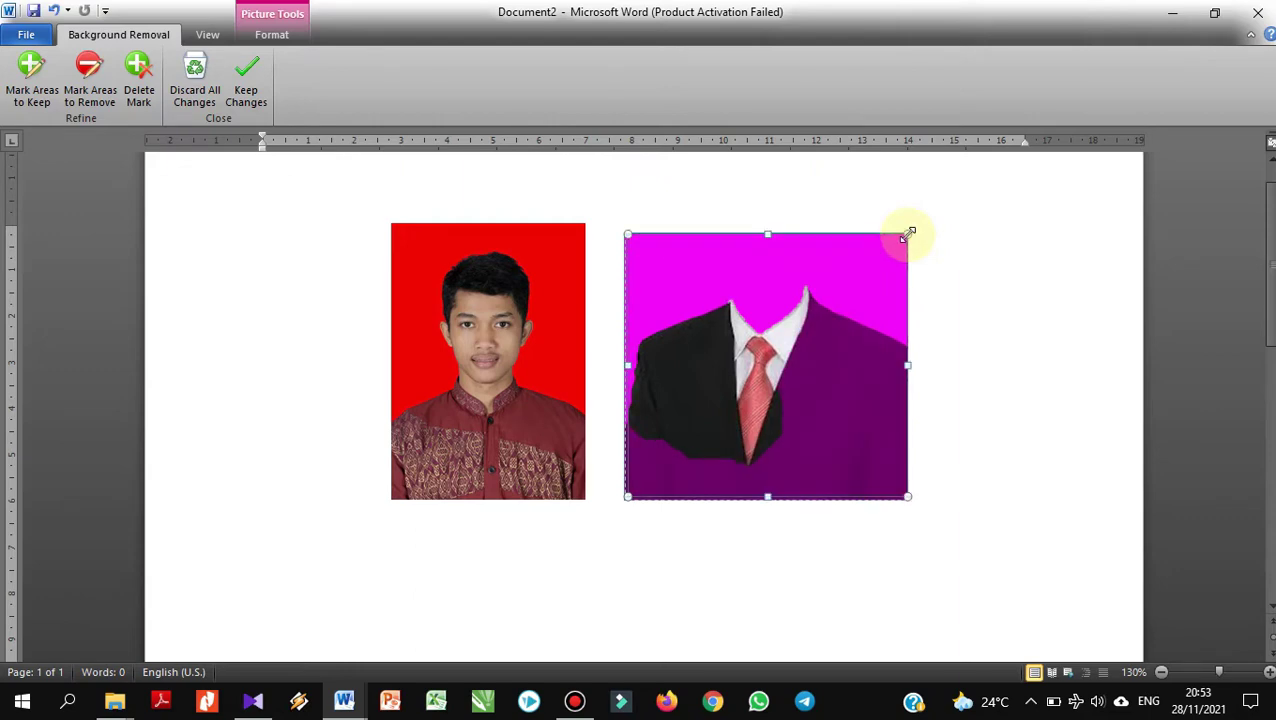
click(907, 234)
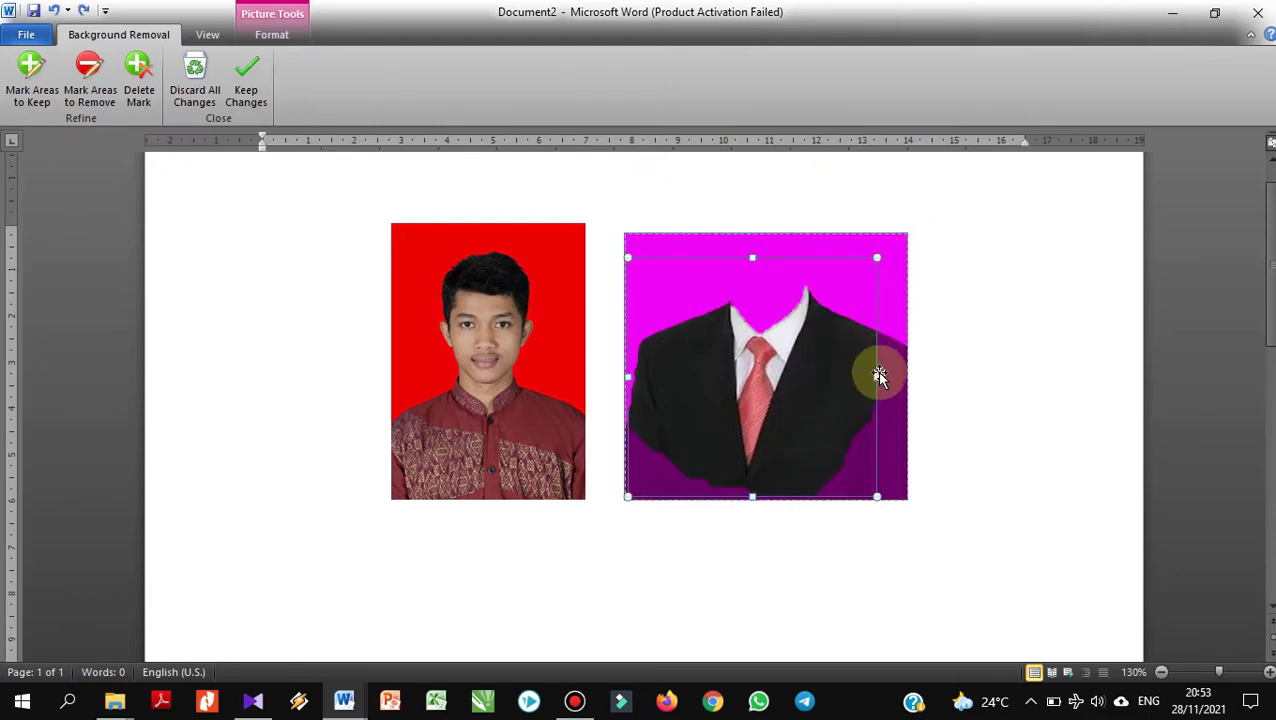
drag(878, 377, 905, 382)
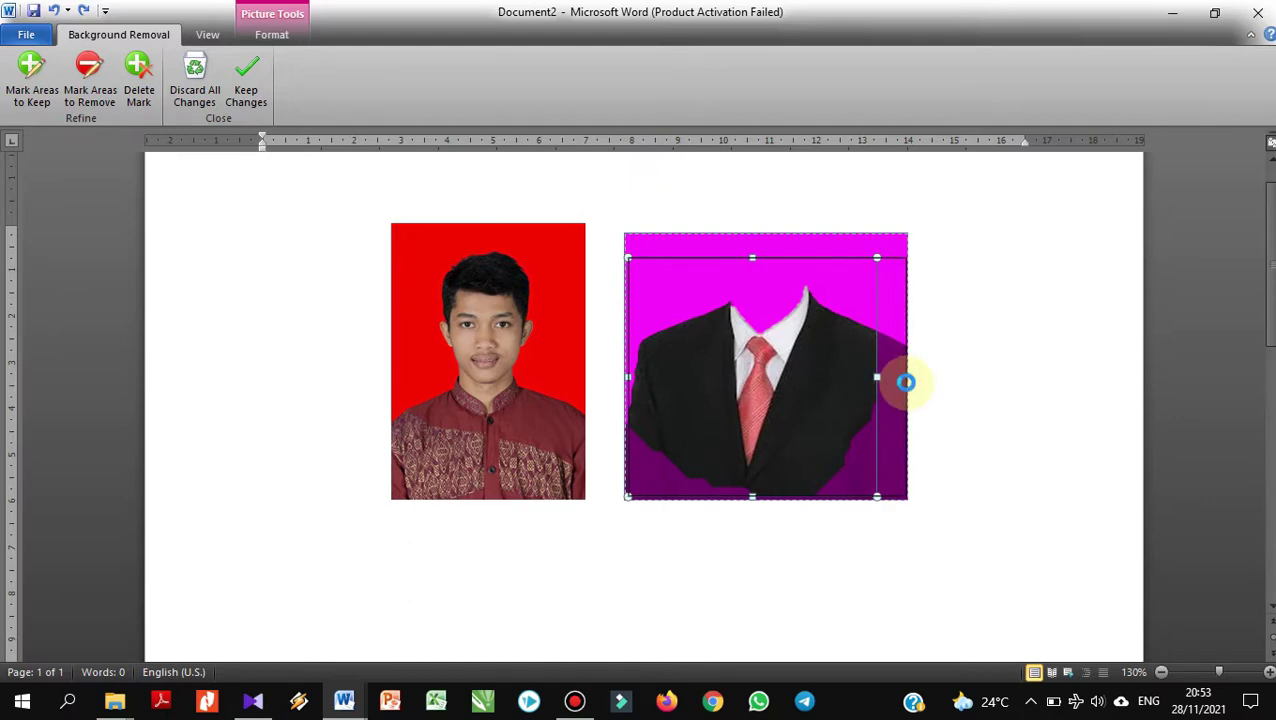
click(627, 500)
drag(766, 288, 767, 240)
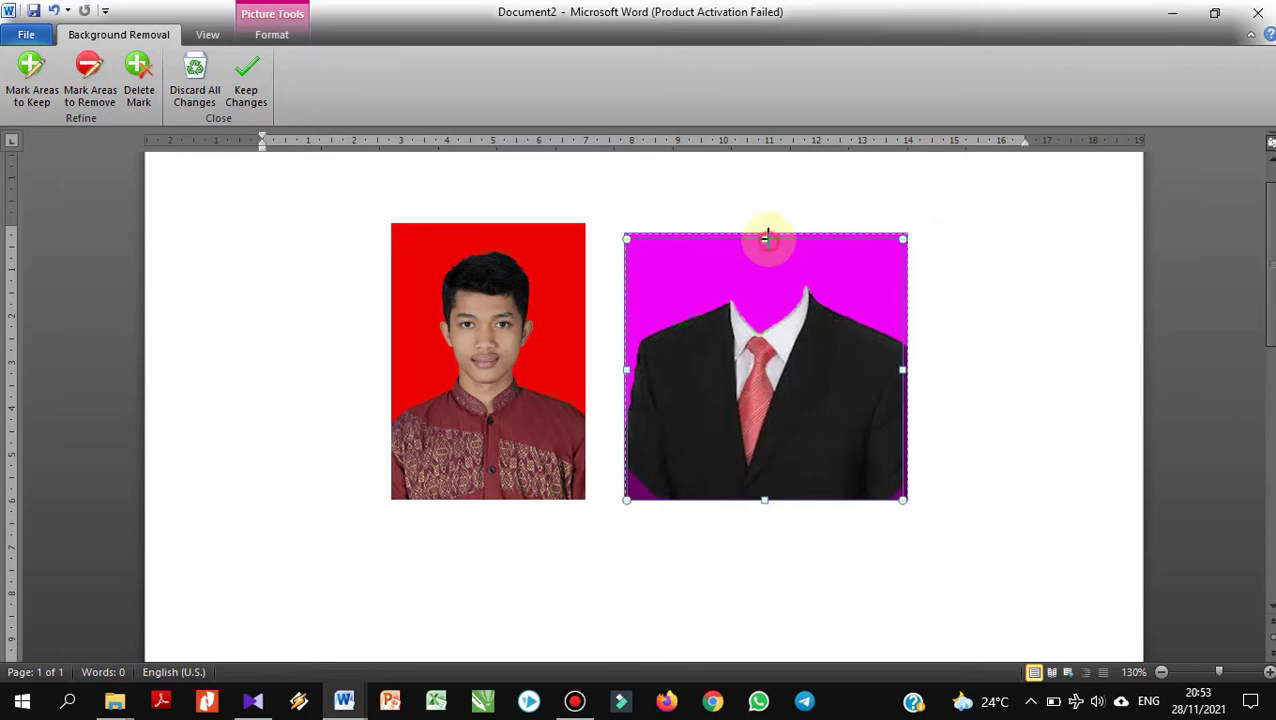
drag(765, 238, 767, 234)
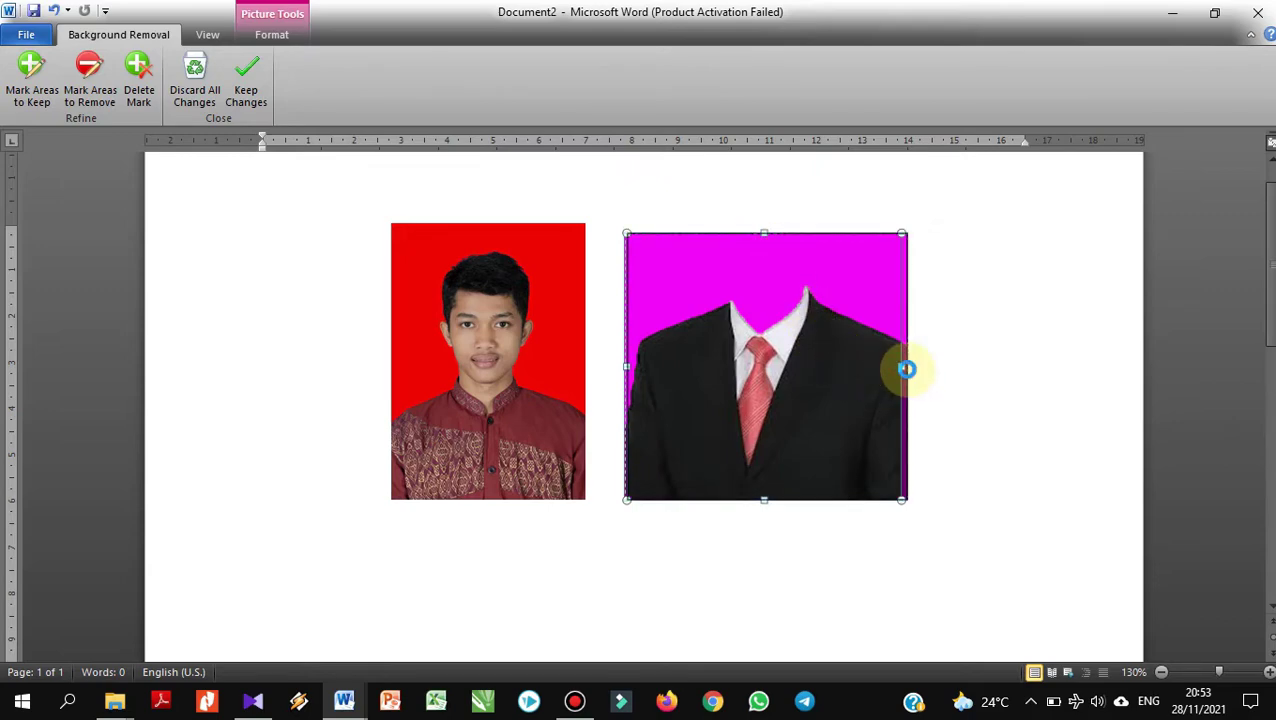
drag(902, 368, 907, 369)
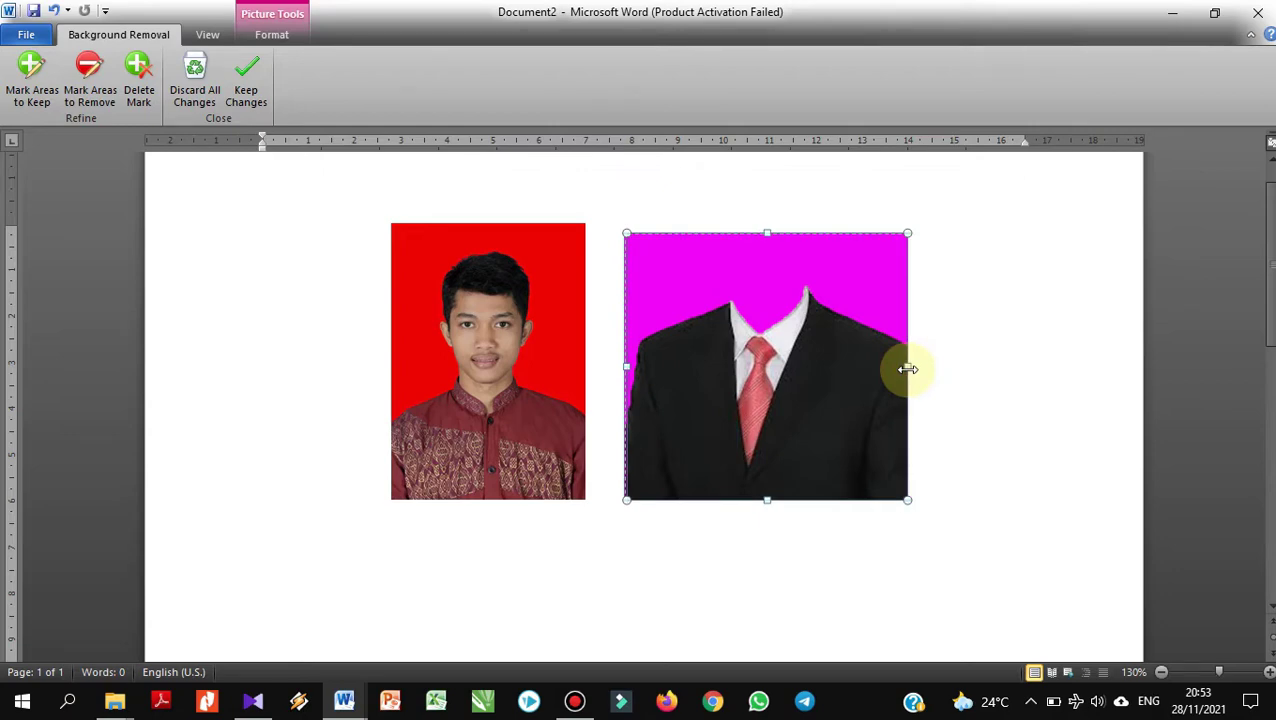
- Keep the background removal, then narrow the suit picture to about 4.59 cm wide
click(253, 82)
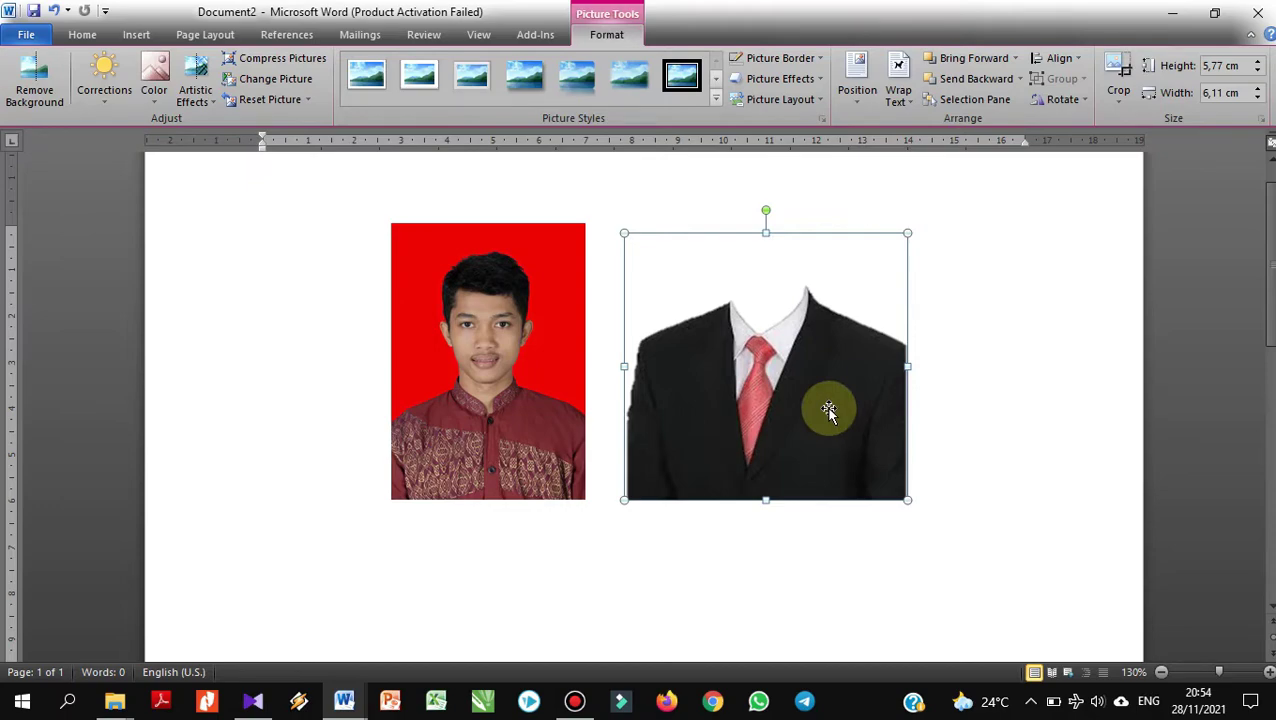
click(548, 366)
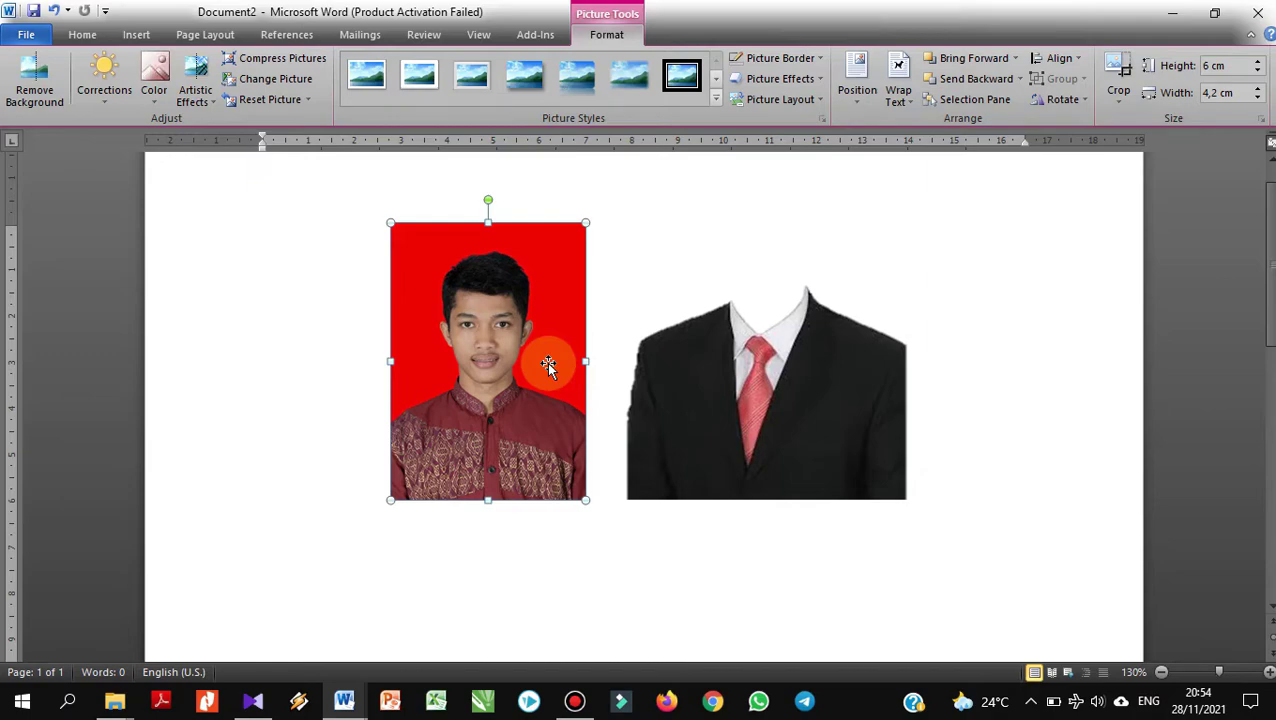
click(771, 418)
mouse_move(623, 366)
mouse_down()
mouse_move(926, 420)
mouse_move(873, 436)
mouse_move(621, 407)
mouse_up()
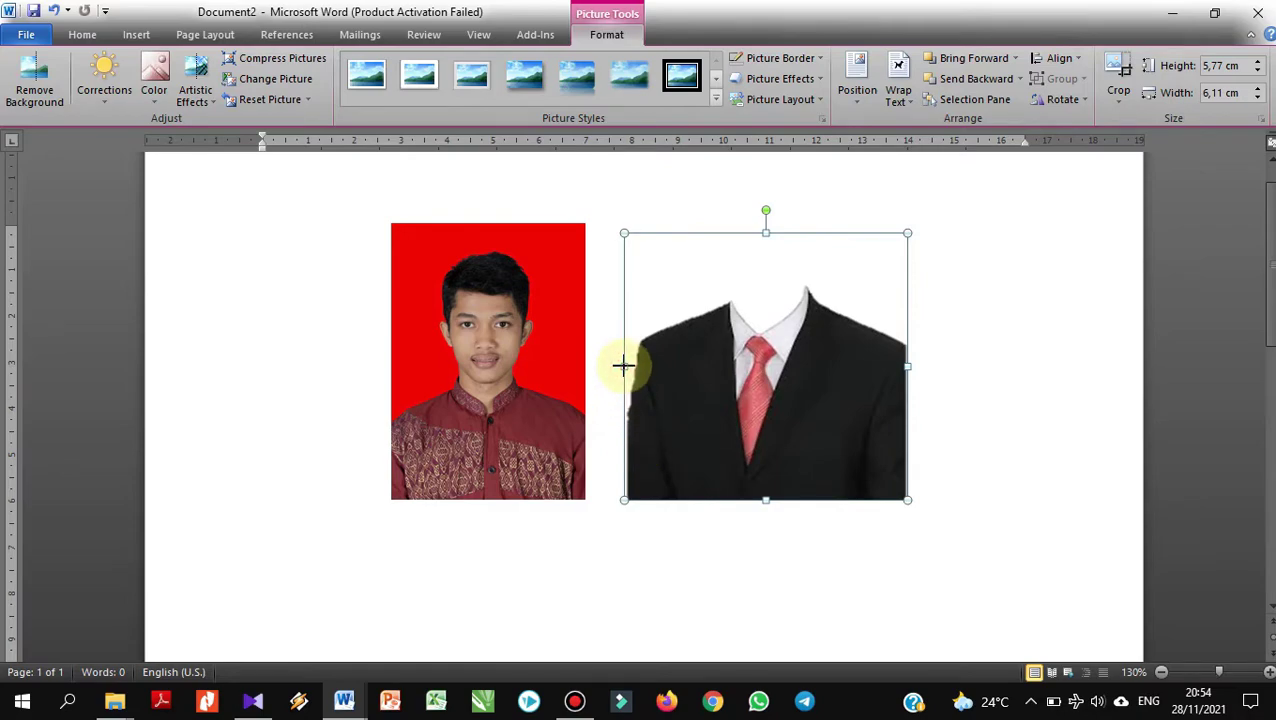
mouse_move(622, 365)
mouse_down()
mouse_move(1119, 448)
mouse_move(555, 519)
mouse_up()
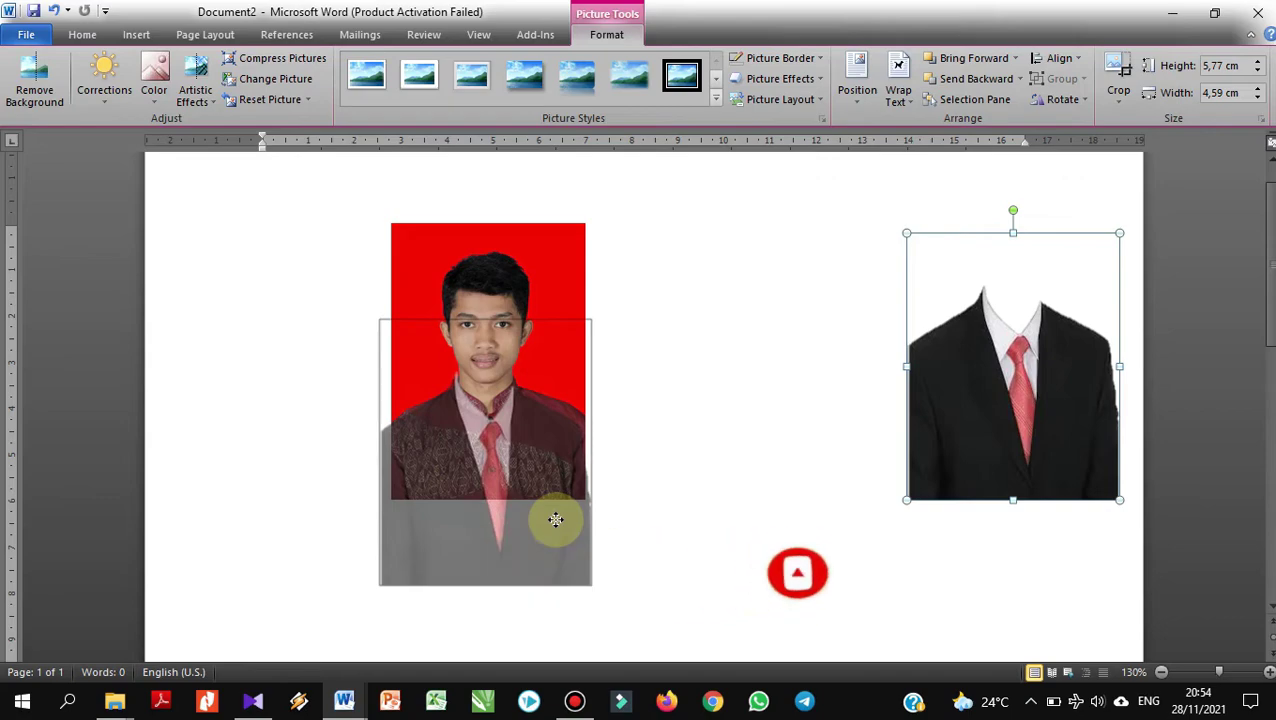
- Move the suit picture over the person's shirt, roughly resizing and nudging it into place
drag(555, 519, 556, 517)
drag(593, 452, 601, 452)
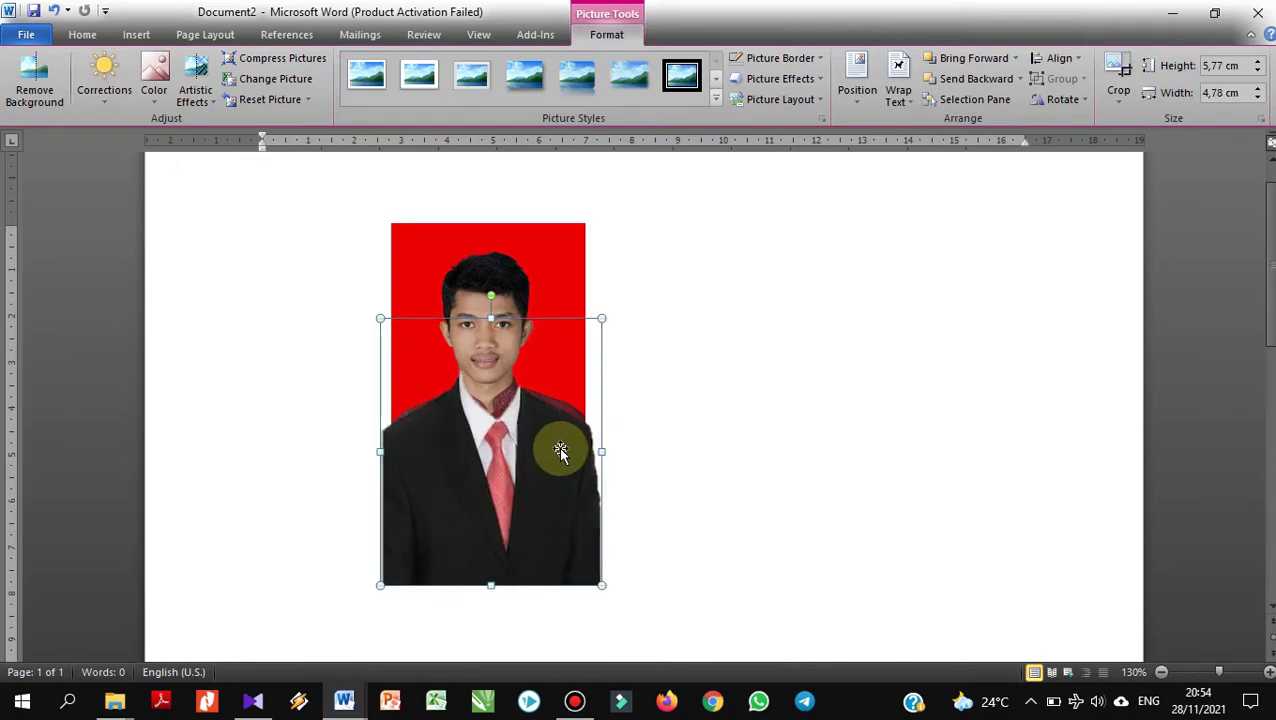
key(Up)
key(Up)
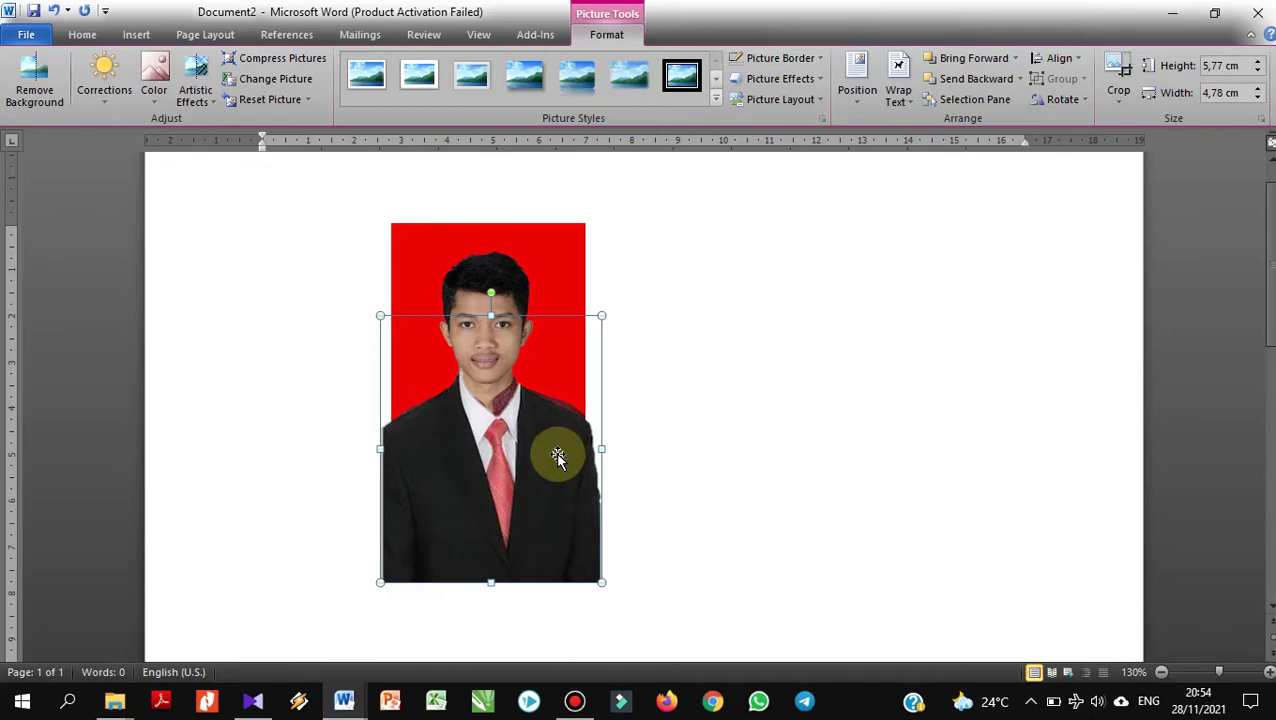
drag(491, 582, 497, 508)
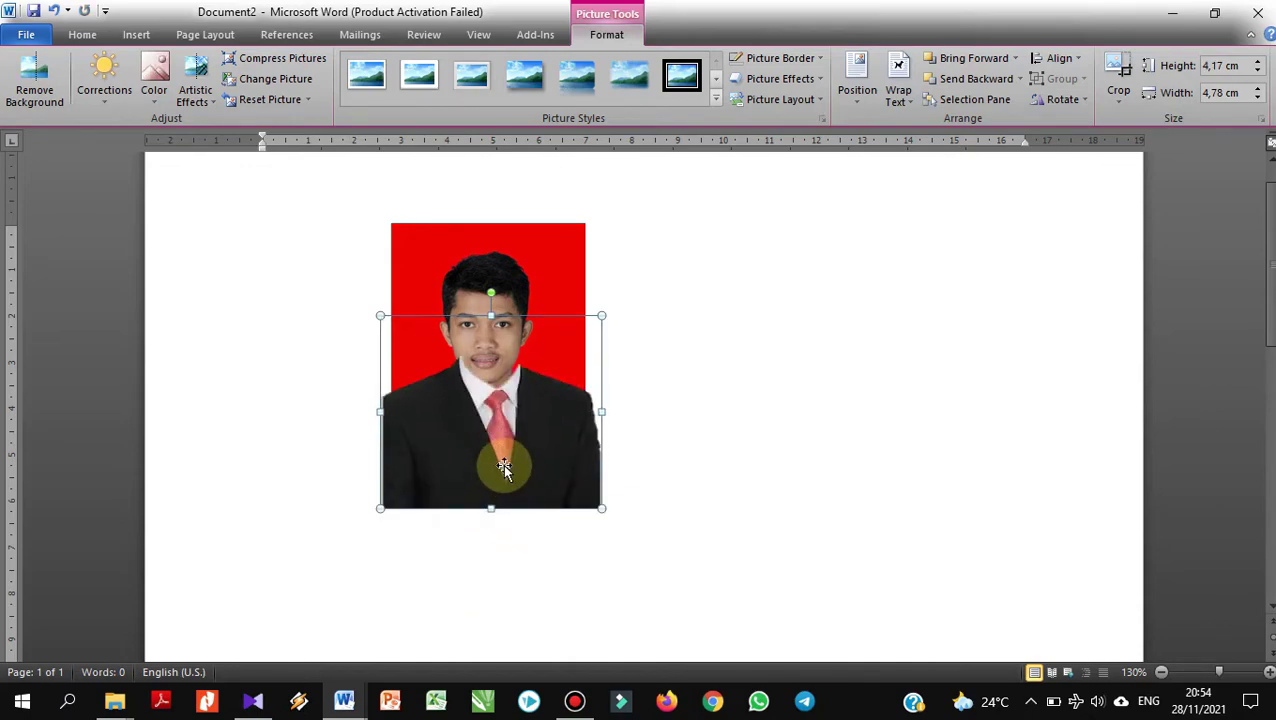
key(Down)
key(Down)
key(Down)
key(Down)
key(Down)
key(Down)
key(Down)
key(Down)
key(Down)
key(Down)
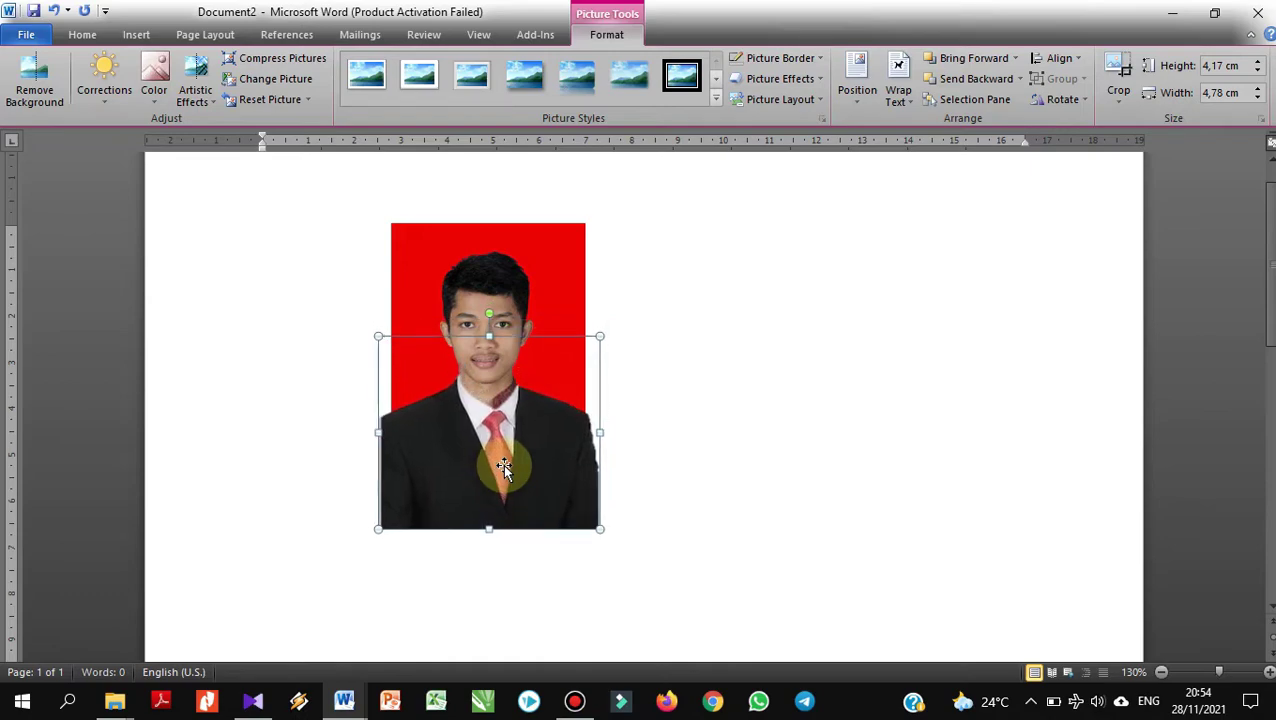
key(Left)
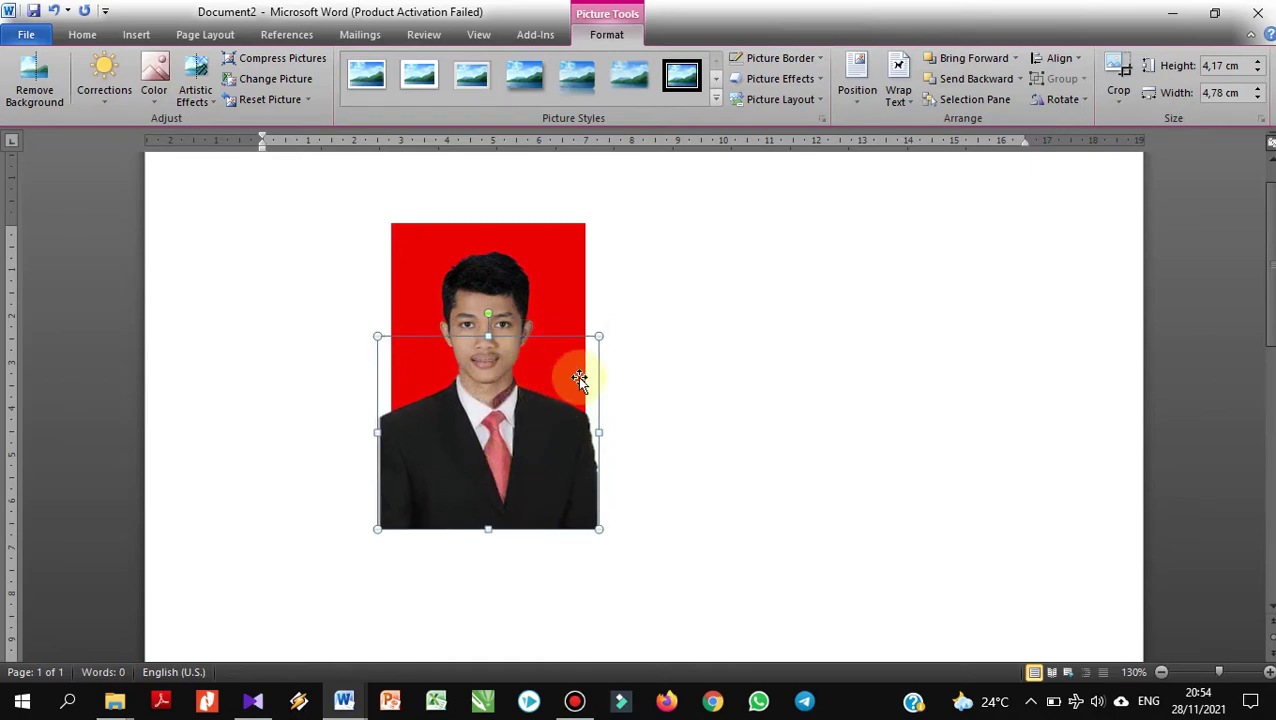
- Fine-tune the suit picture to about 4.65 cm wide and 3.92 cm tall
mouse_move(599, 433)
mouse_down()
mouse_move(585, 433)
mouse_move(602, 433)
mouse_up()
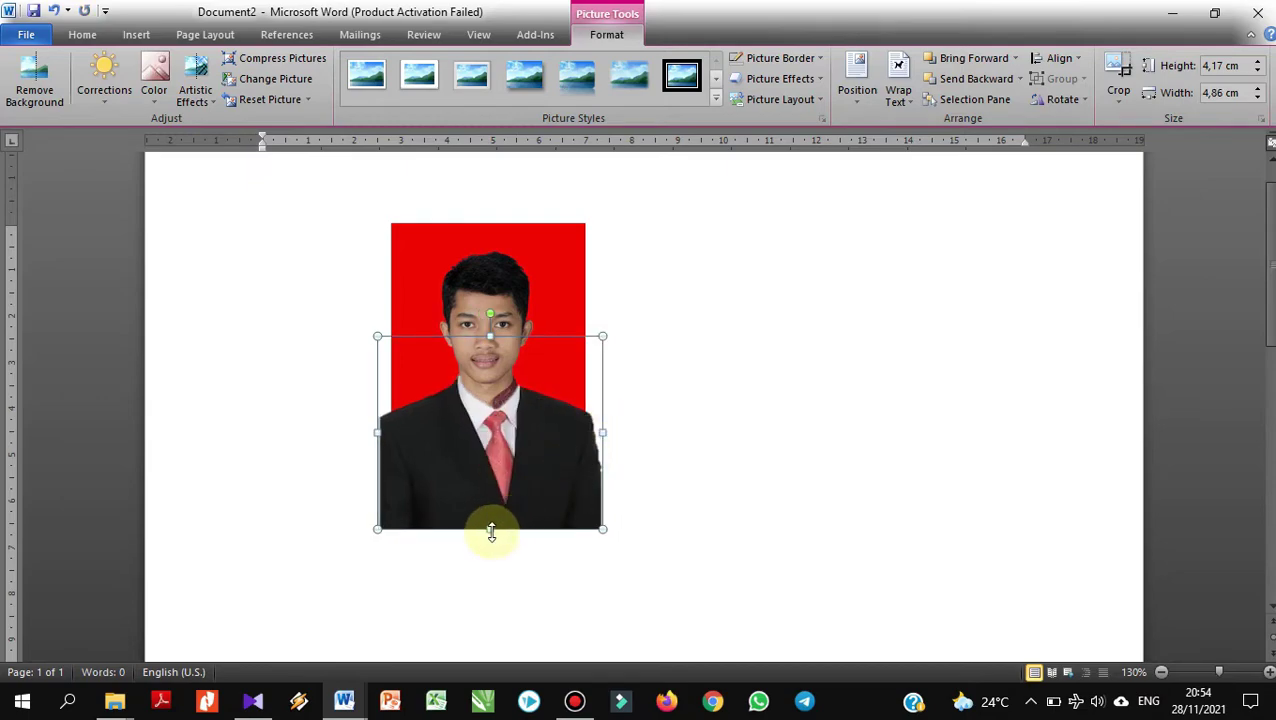
drag(491, 531, 494, 513)
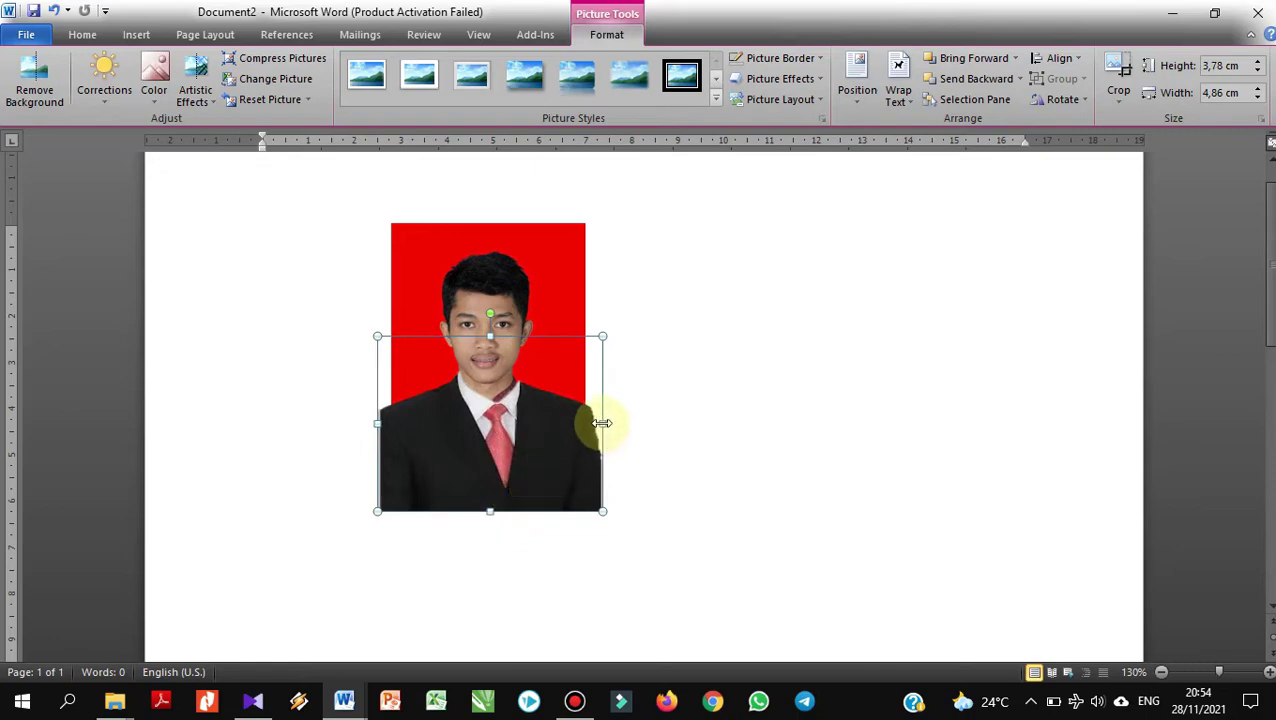
drag(602, 423, 553, 439)
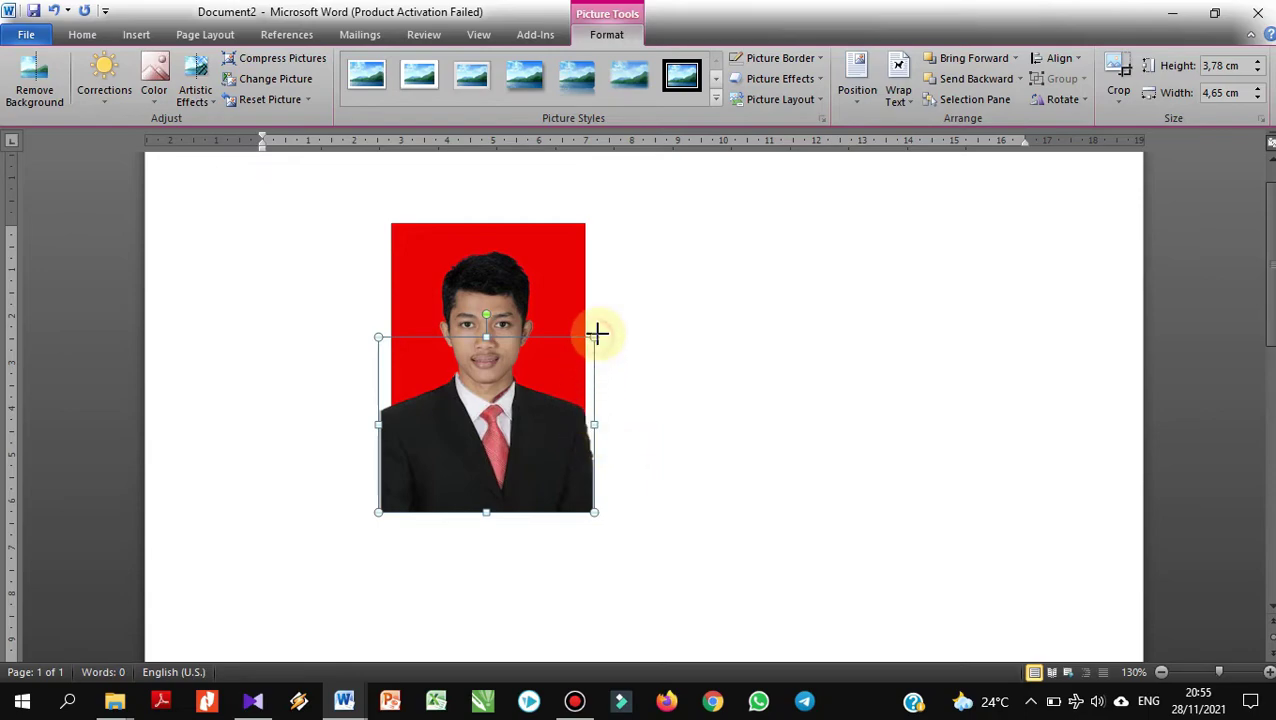
drag(597, 333, 602, 330)
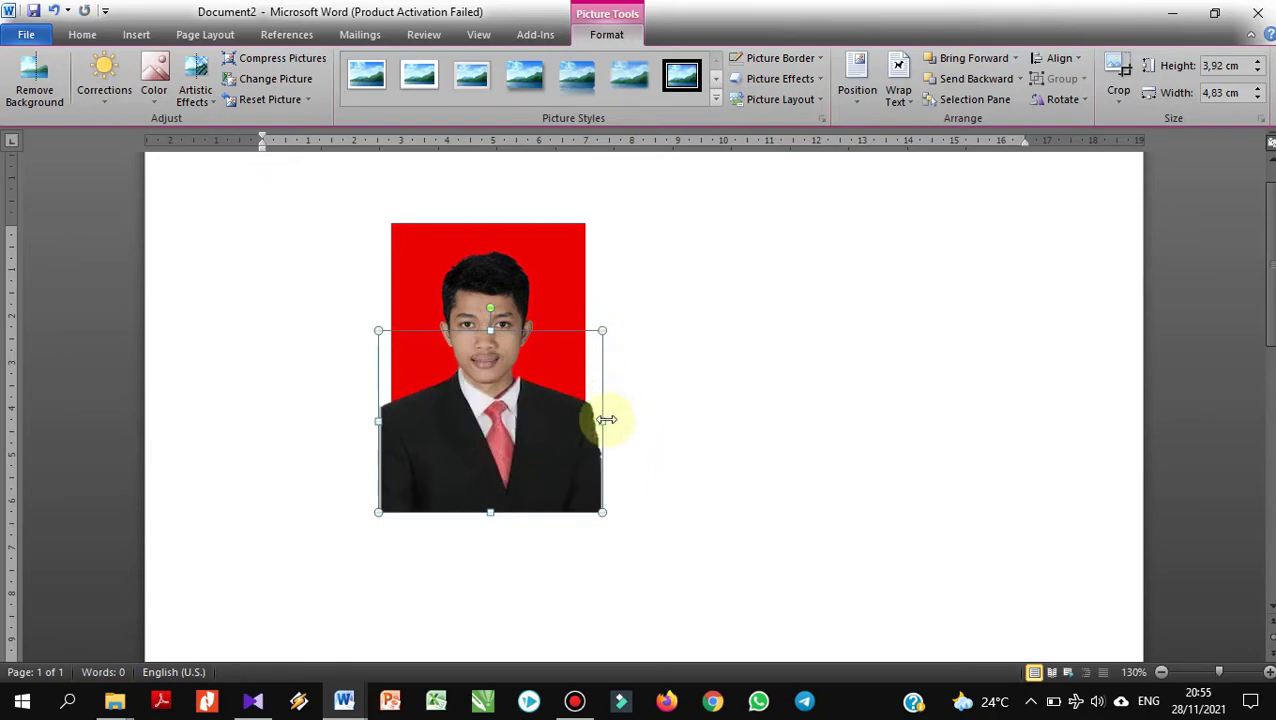
drag(605, 419, 594, 419)
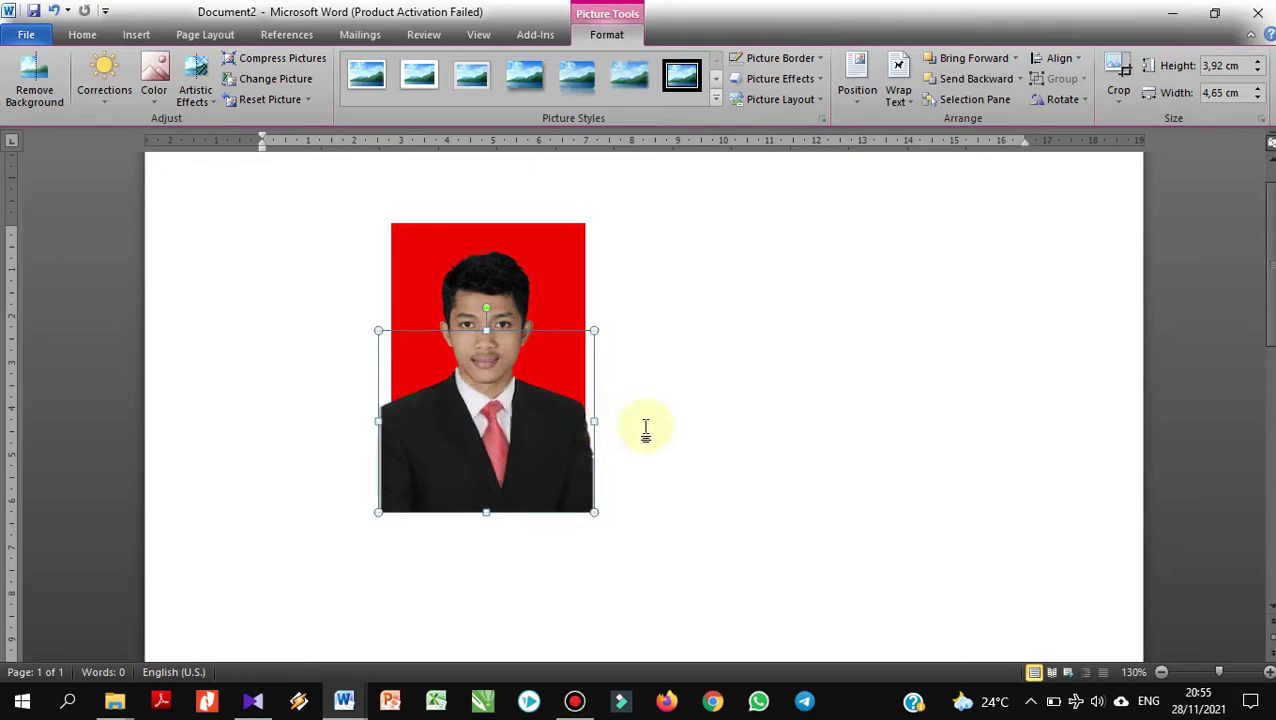
ctrl+scroll(705, 426, up, 2)
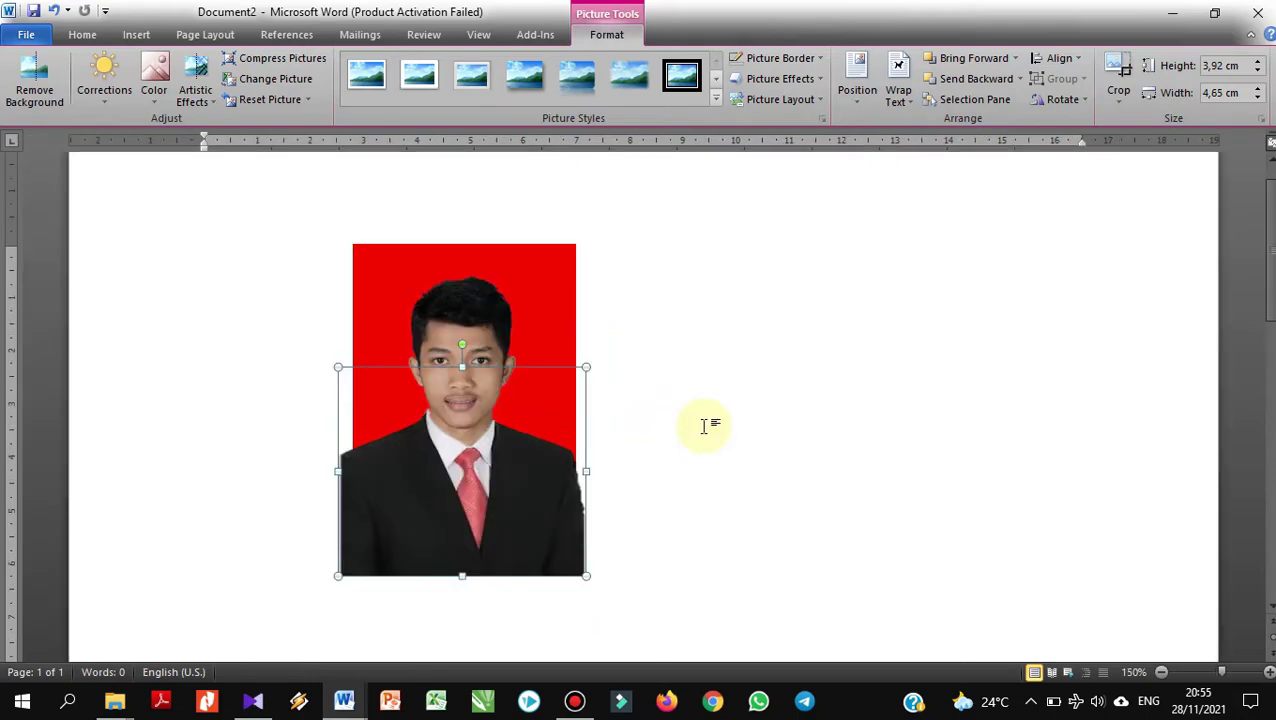
scroll(705, 426, down, 1)
click(513, 441)
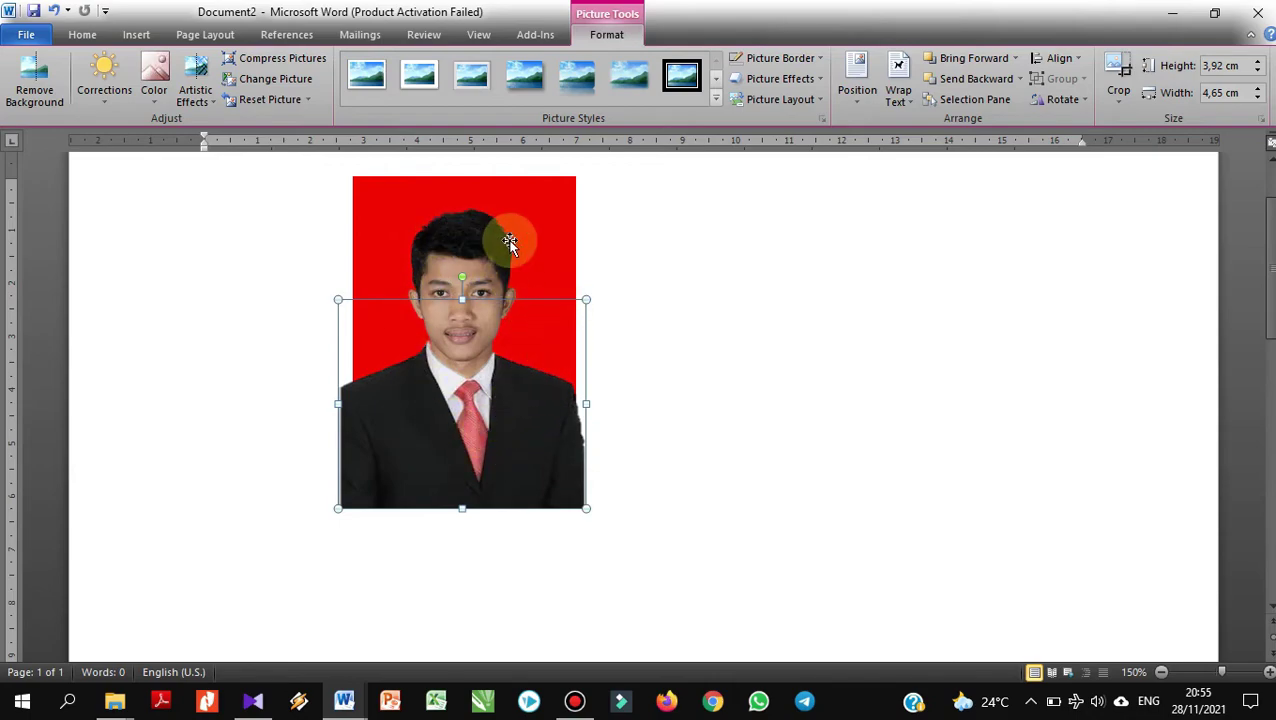
- Crop the suit image inward on the left, right and bottom to the red photo's edges, then minimize Word
click(1117, 98)
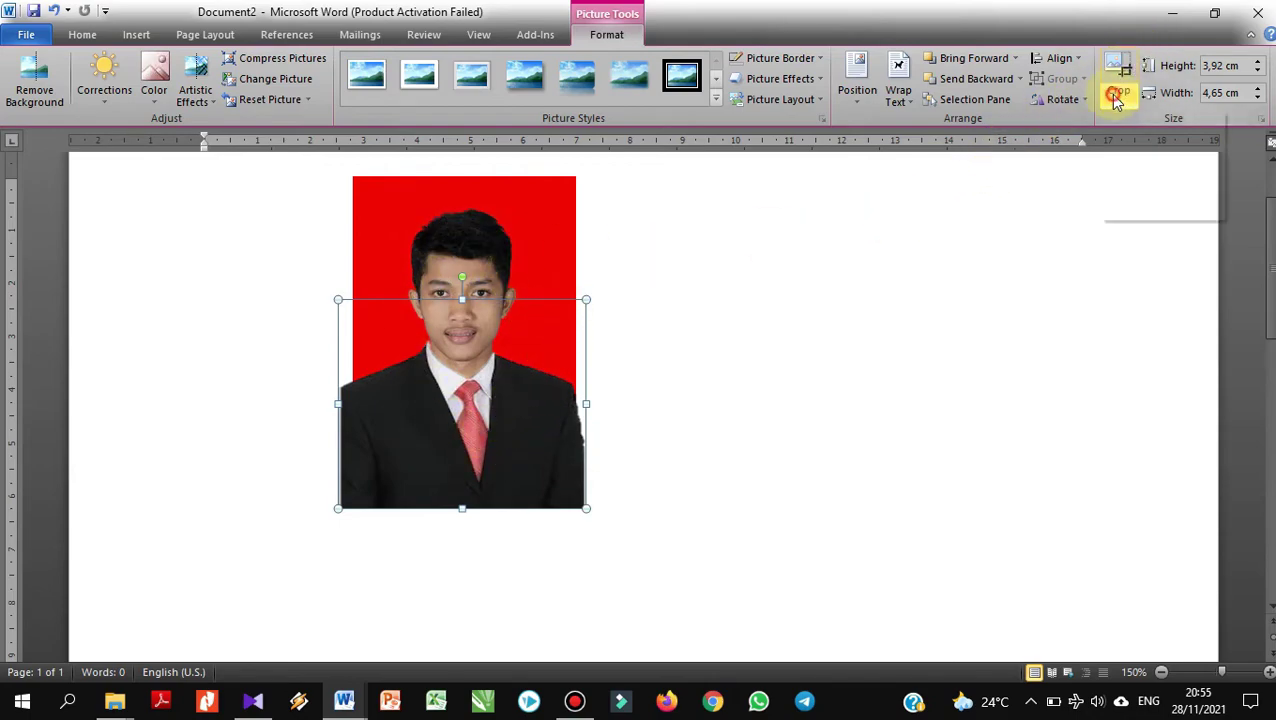
click(1119, 121)
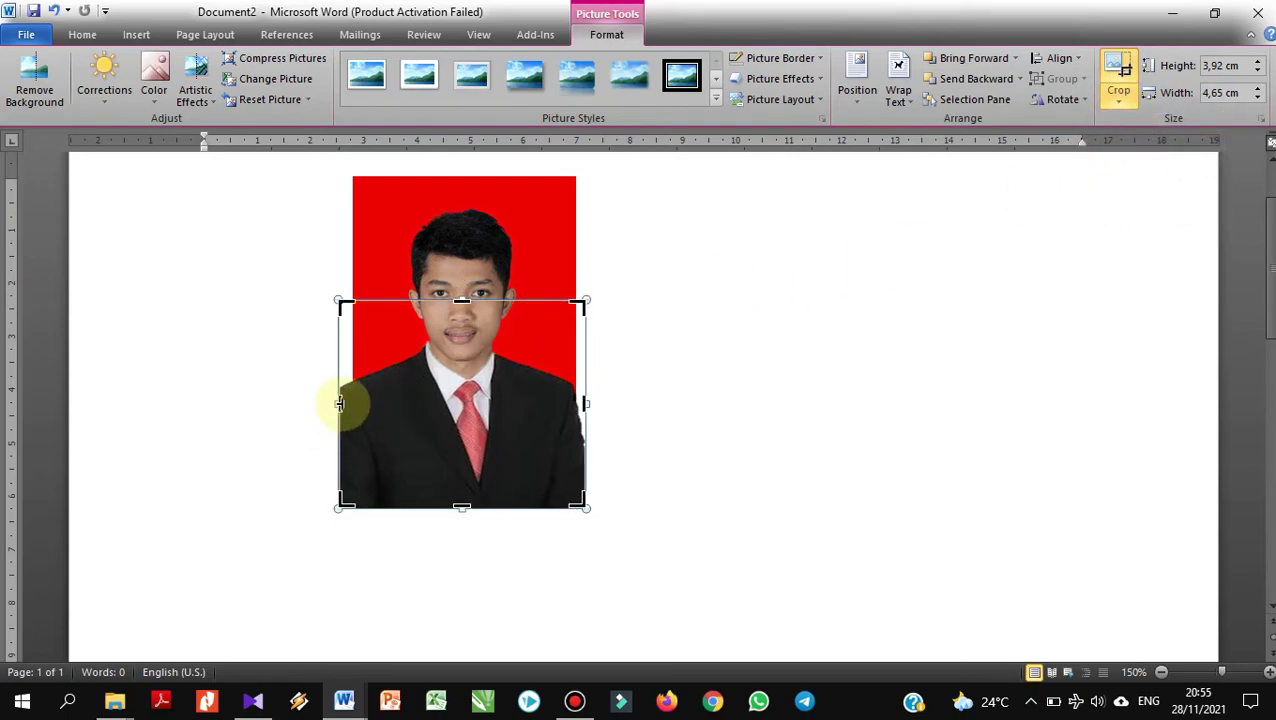
drag(340, 402, 353, 402)
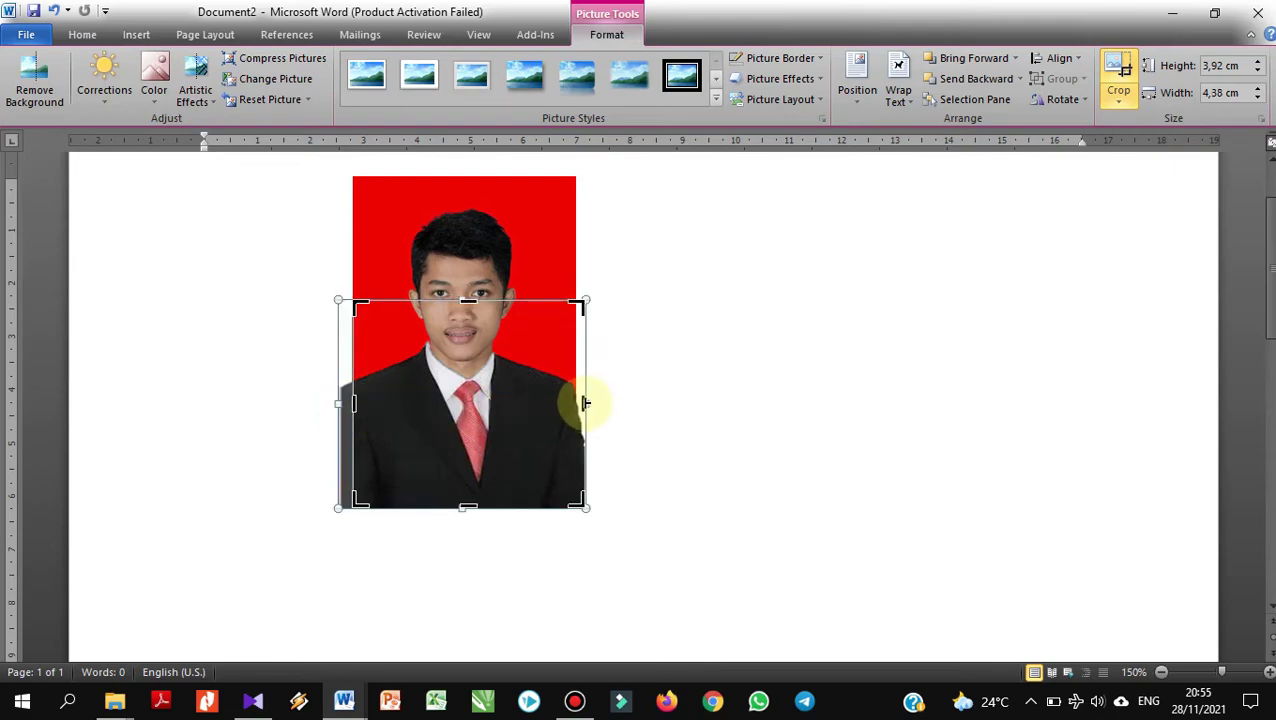
drag(585, 403, 573, 403)
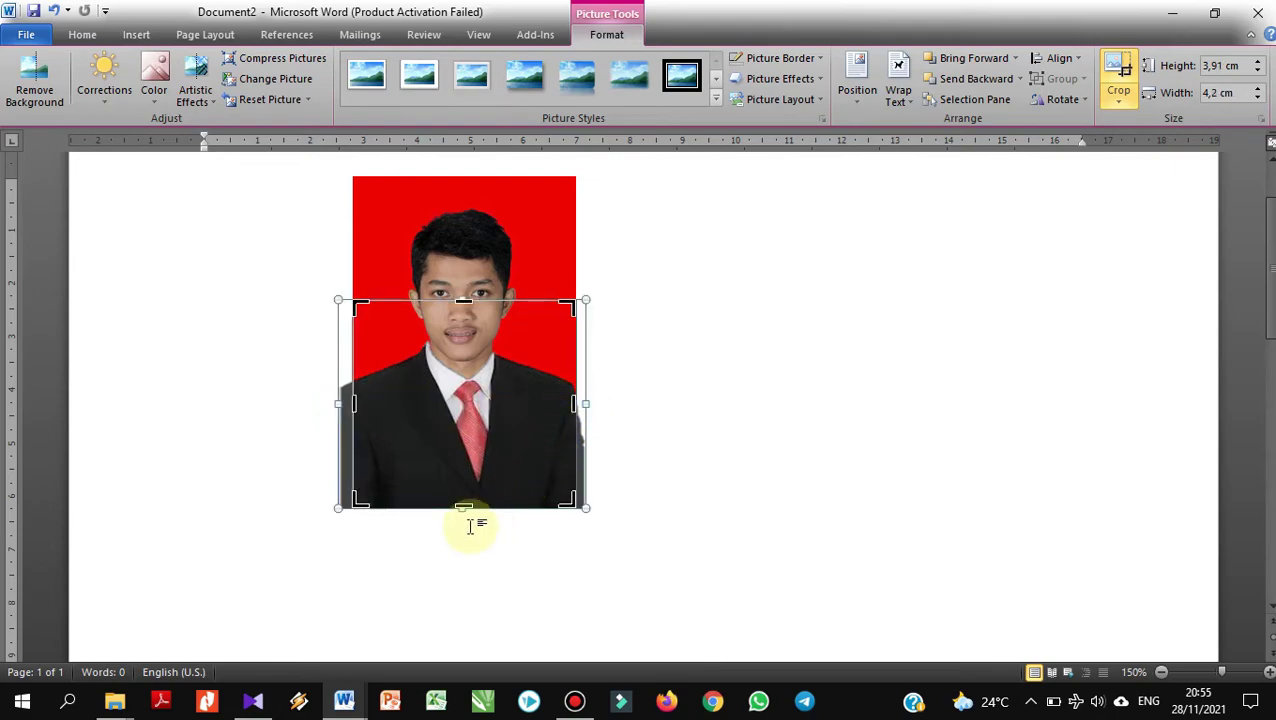
mouse_move(463, 507)
mouse_down()
mouse_move(463, 470)
mouse_move(463, 493)
mouse_up()
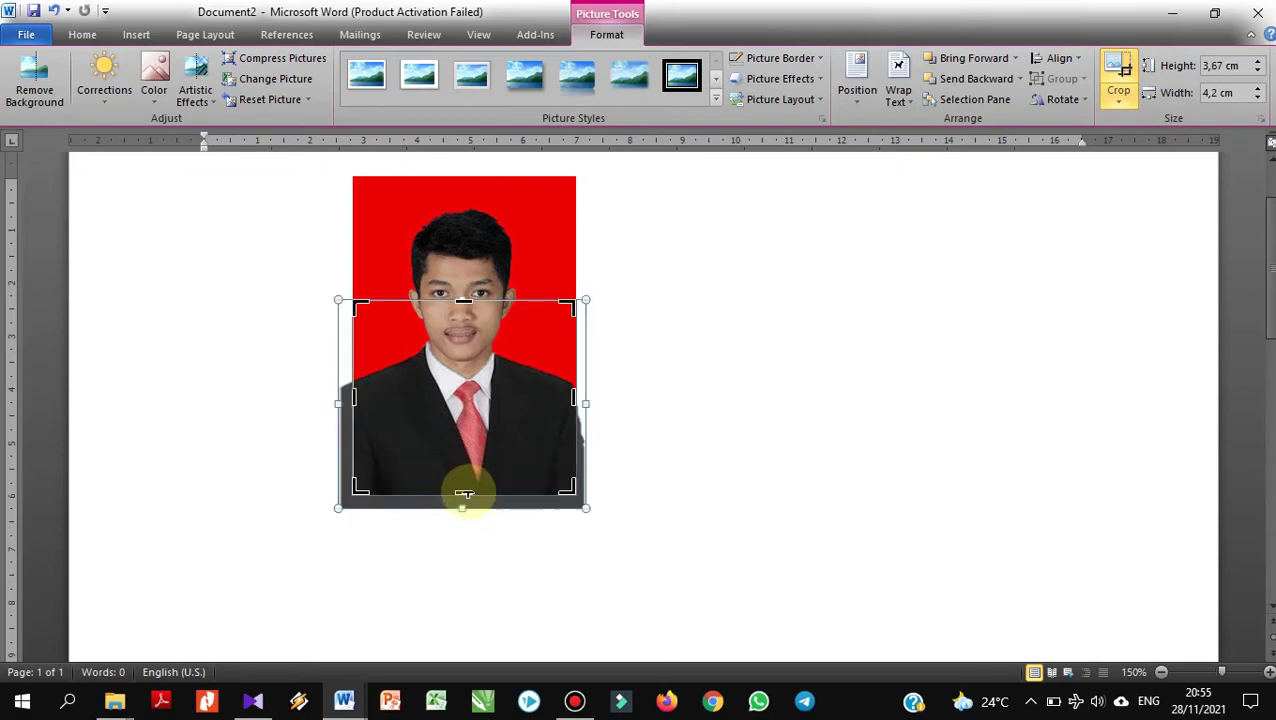
click(665, 432)
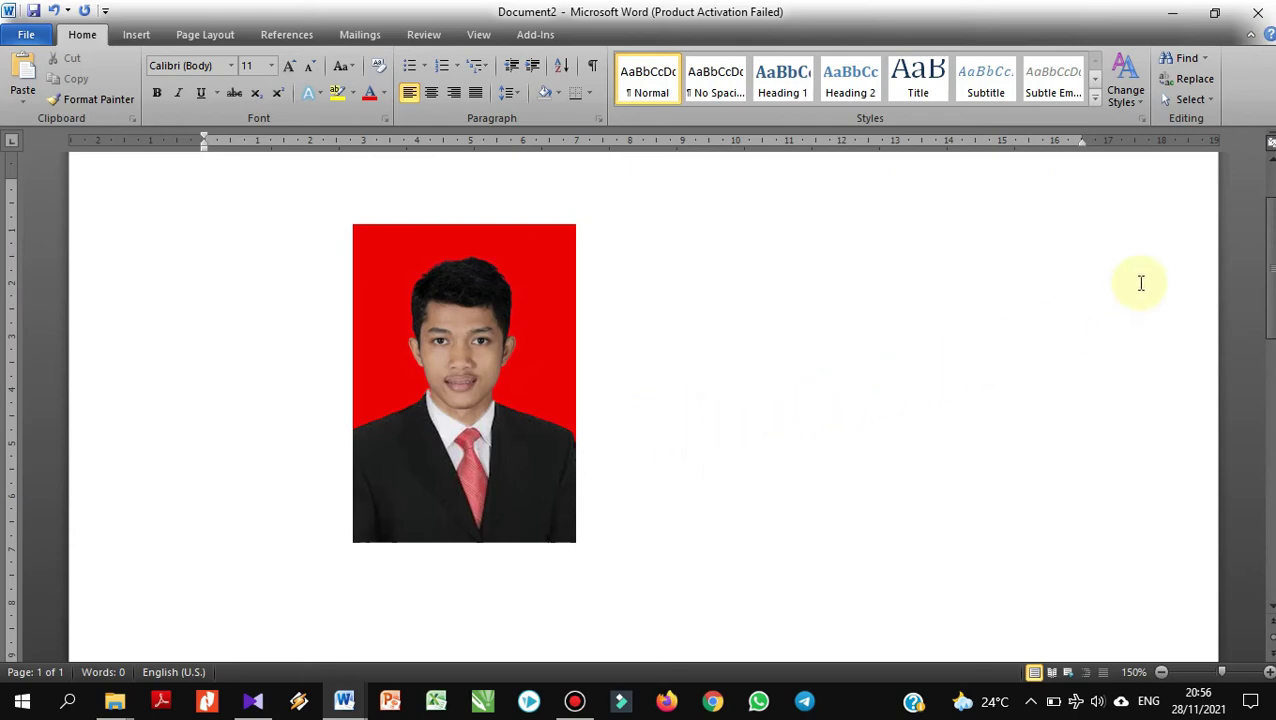
click(1175, 14)
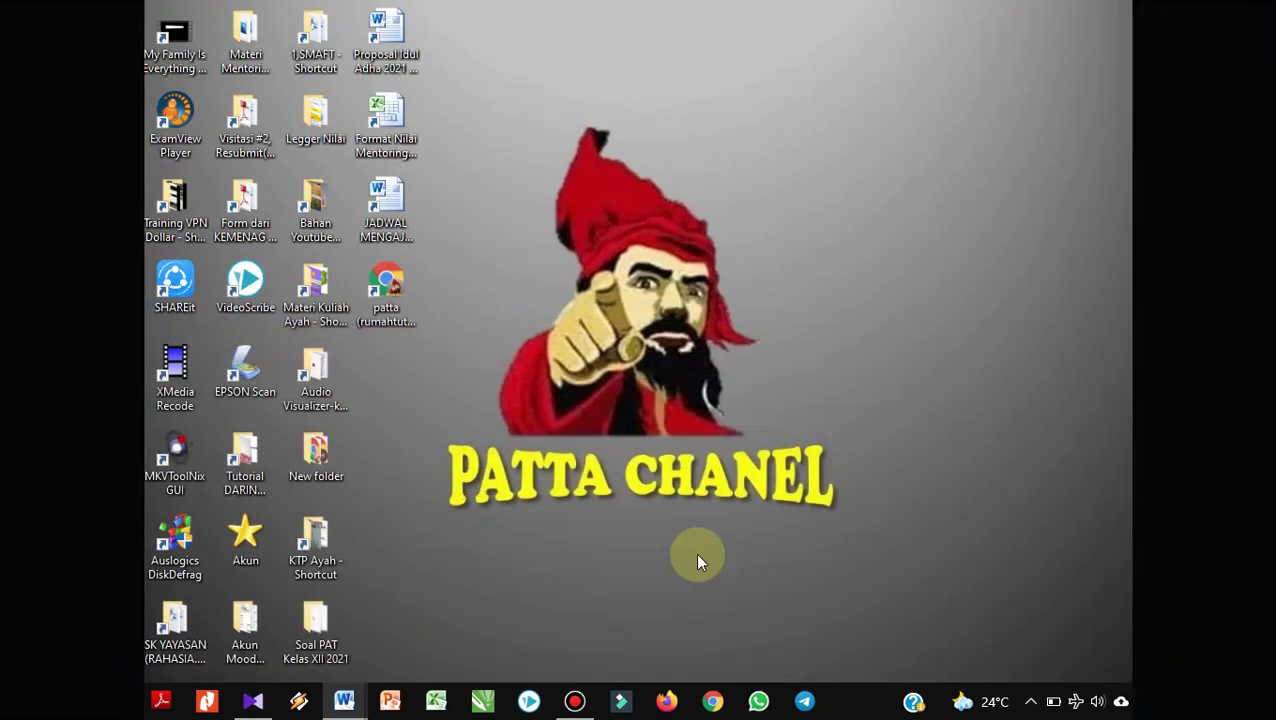